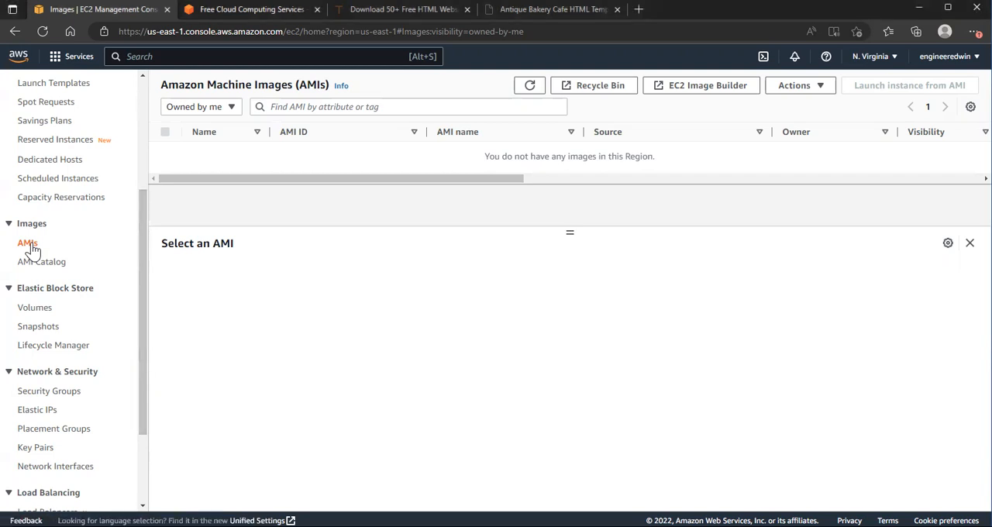
# Step: List the running EC2 instances from the EC2 dashboard and select demo-instance
pyautogui.moveTo(144, 310); pyautogui.dragTo(142, 203)
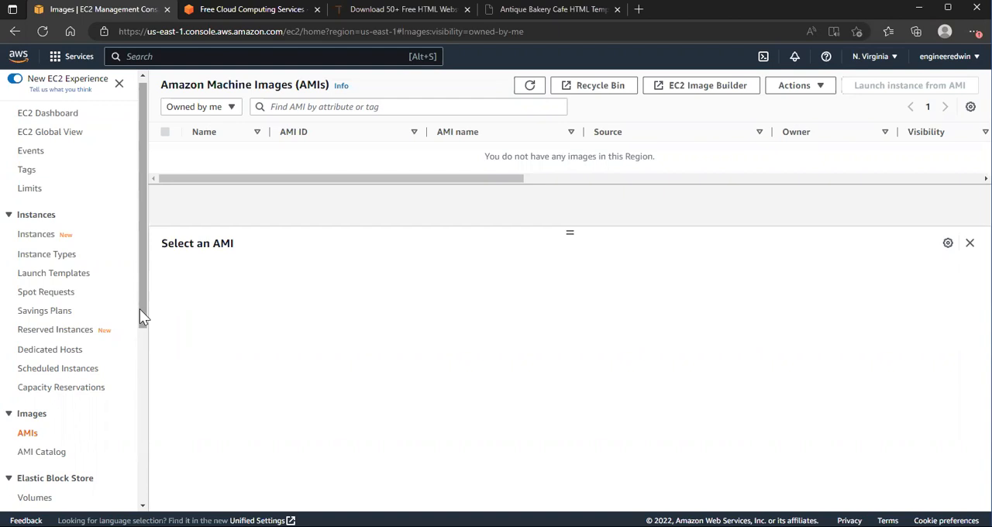
pyautogui.click(65, 116)
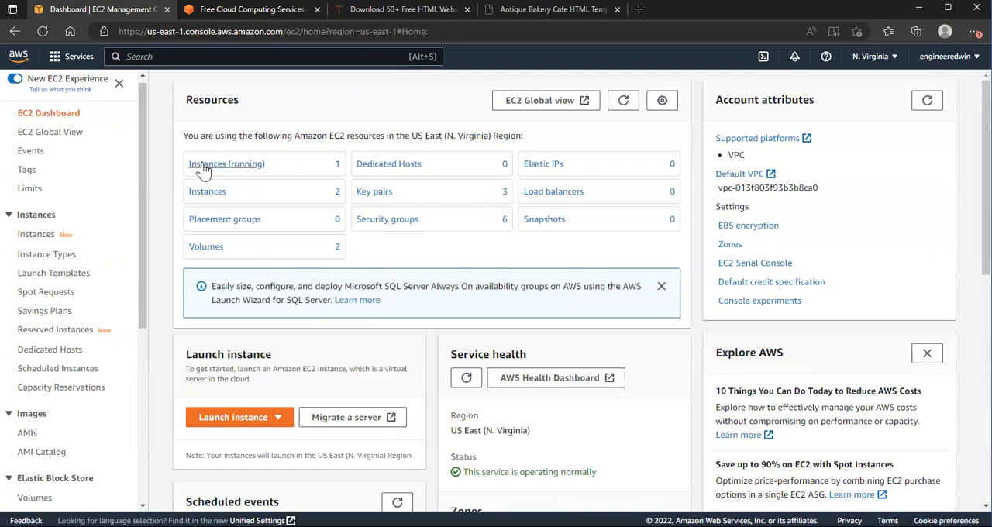
pyautogui.click(221, 168)
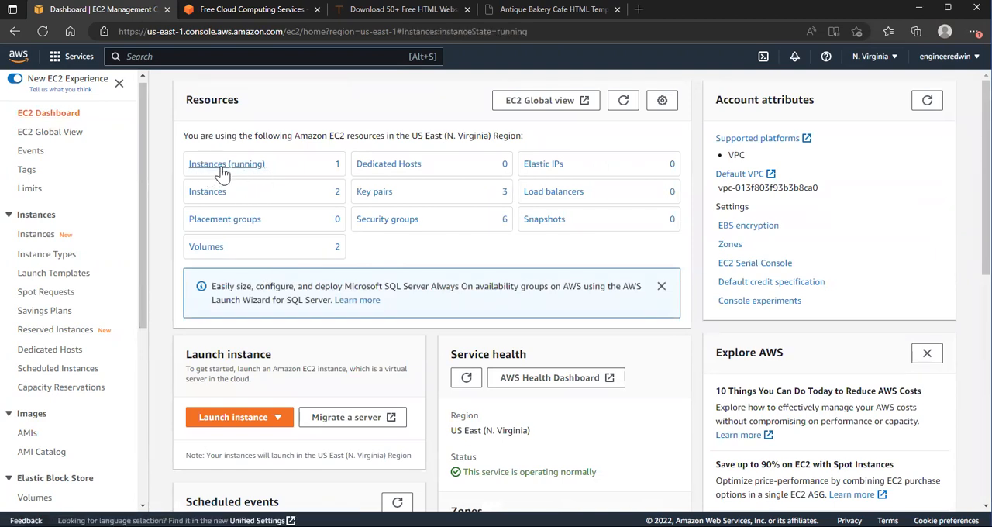
pyautogui.click(165, 175)
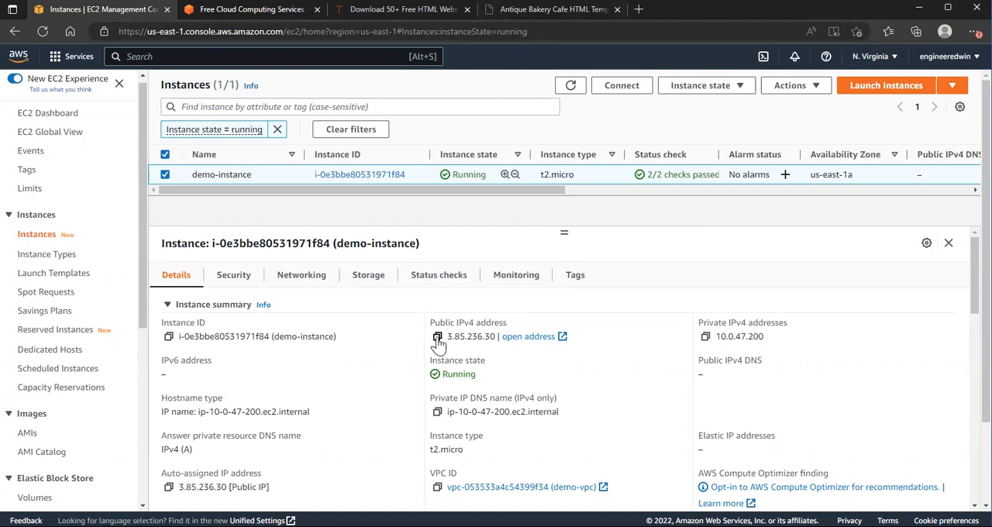
# Step: Reload the Antique Cafe website at 3.85.236.30 to check that demo-instance serves it, and return to the instances list
pyautogui.click(538, 10)
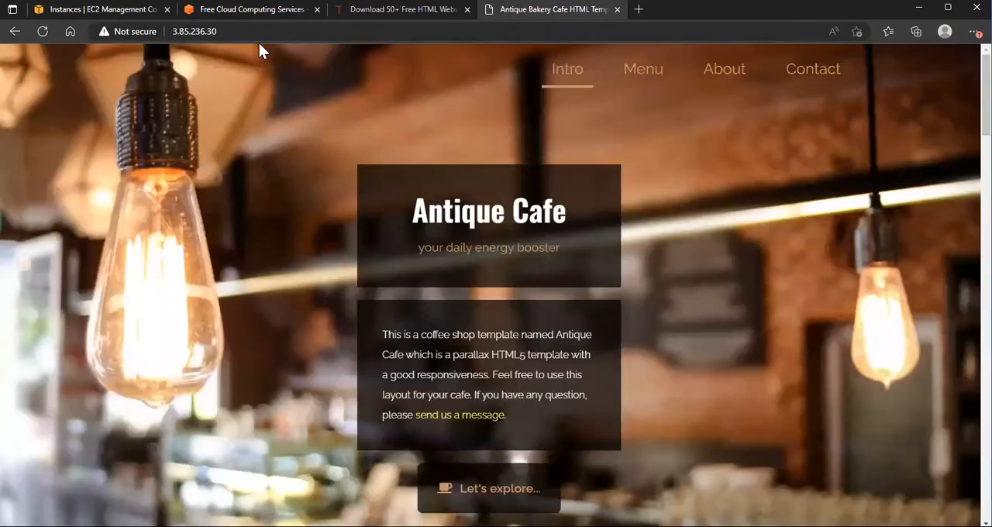
pyautogui.click(42, 32)
pyautogui.click(222, 32)
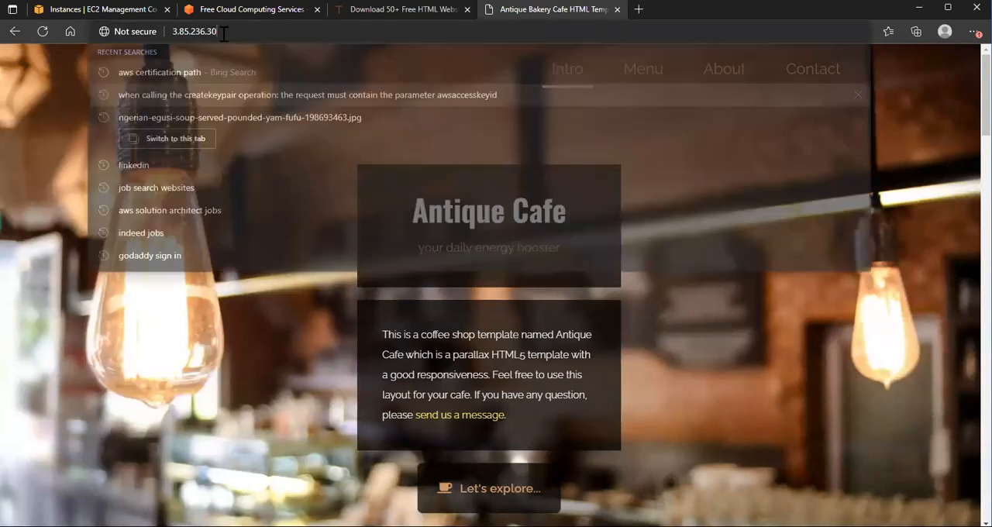
pyautogui.click(159, 395)
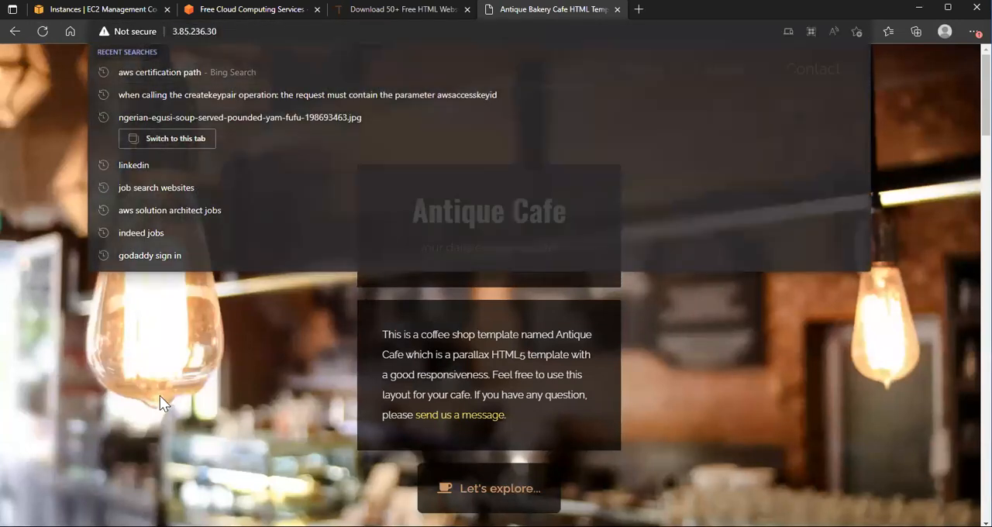
pyautogui.click(106, 11)
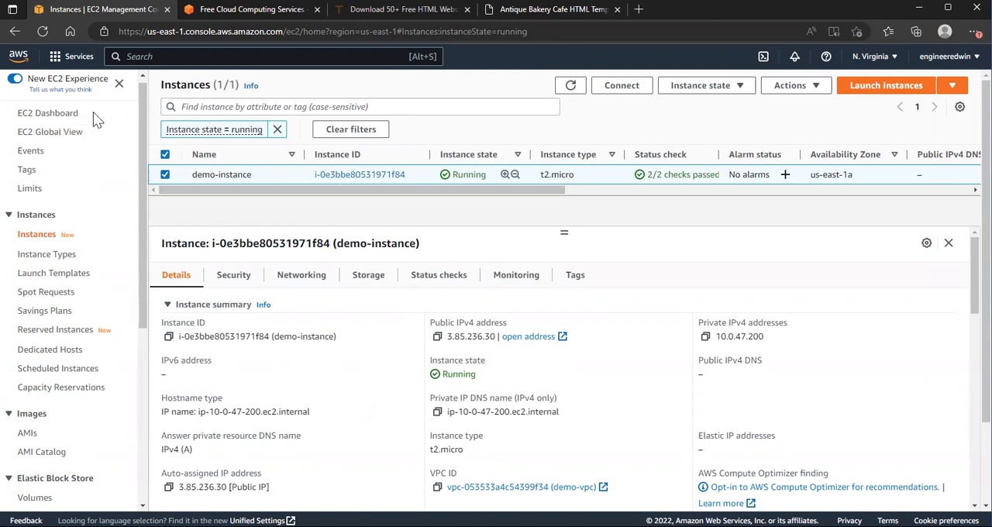
# Step: Open the image creation form for demo-instance
pyautogui.click(812, 91)
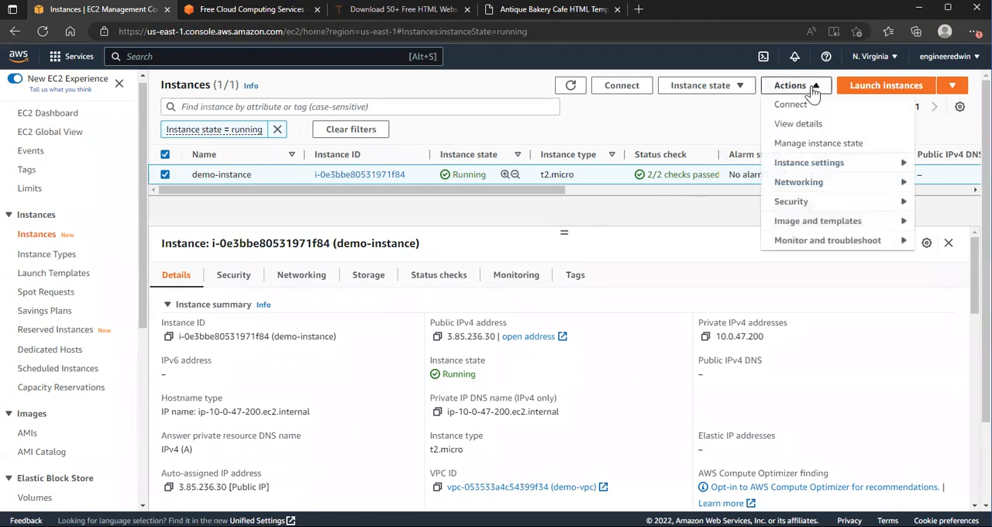
pyautogui.click(803, 229)
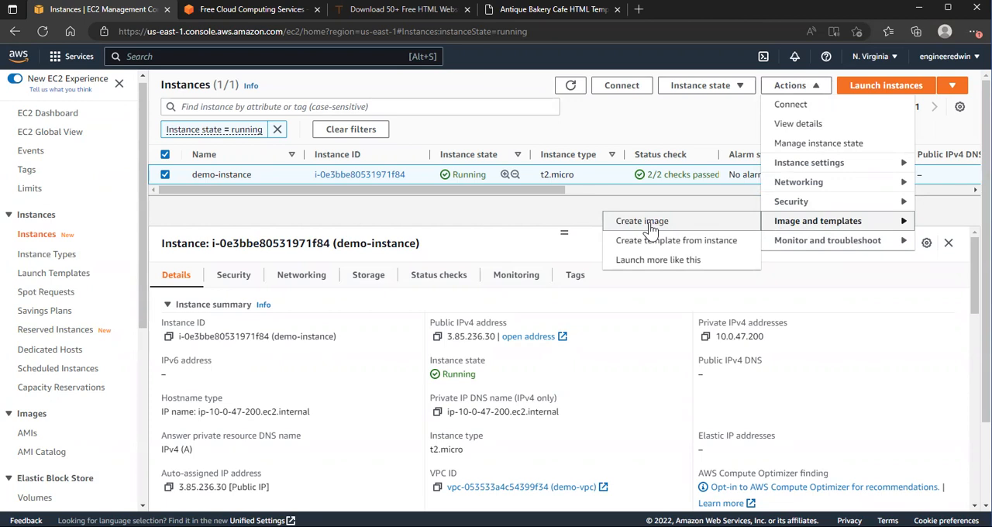
pyautogui.click(647, 222)
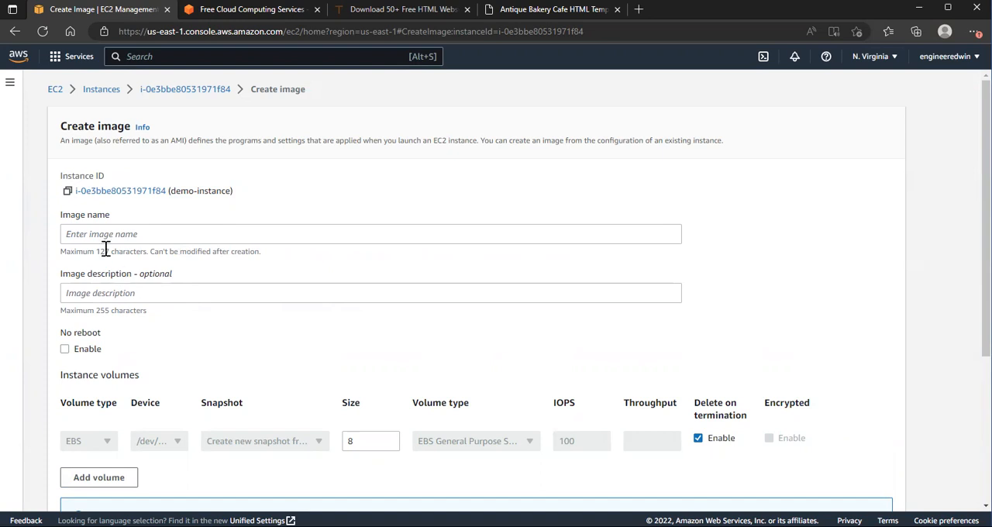
# Step: Enter demo-ami as both the image name and the image description
pyautogui.click(85, 232)
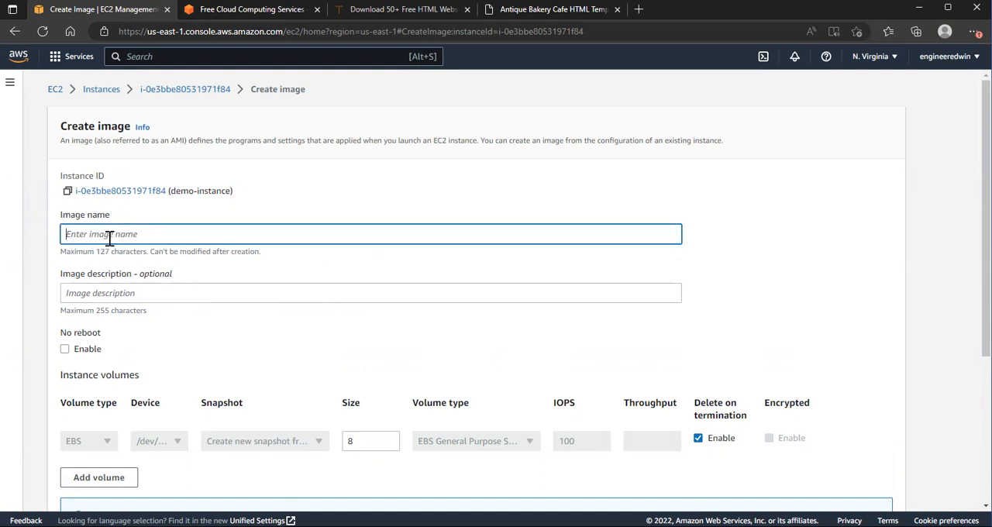
pyautogui.write('demo-ami')
pyautogui.tripleClick(88, 234)
pyautogui.hotkey('ctrl', 'c')
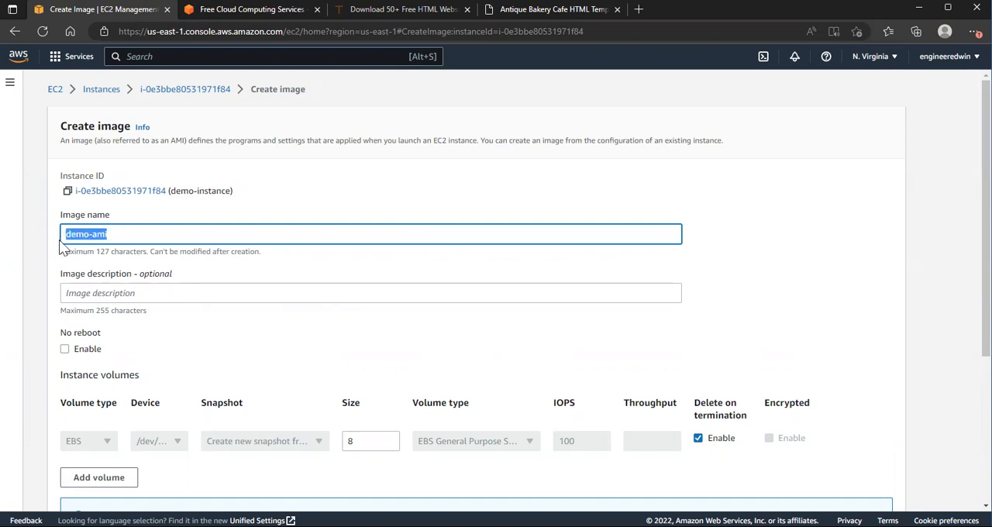
pyautogui.click(80, 289)
pyautogui.hotkey('ctrl', 'v')
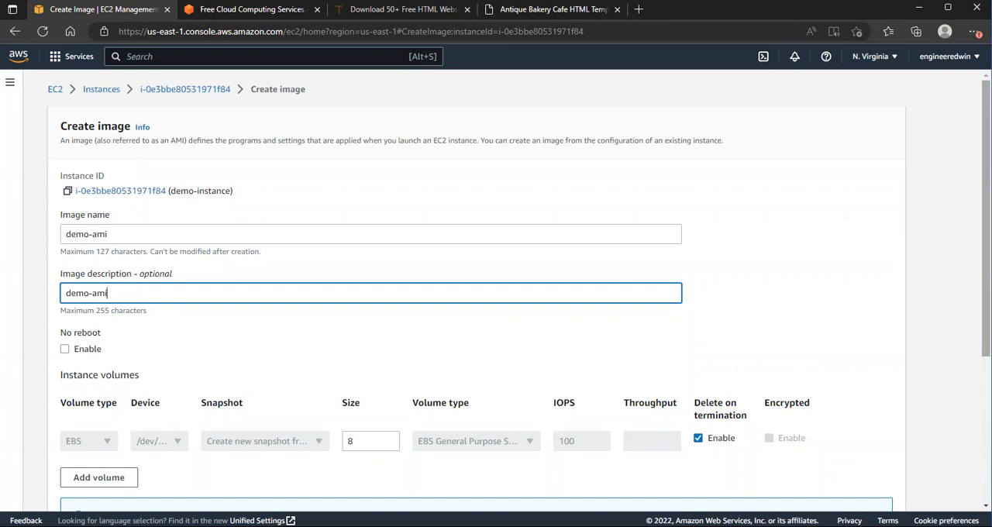
# Step: Create the image from demo-instance, keeping the default reboot, volume and tag settings
pyautogui.scroll(-3, 524, 290)
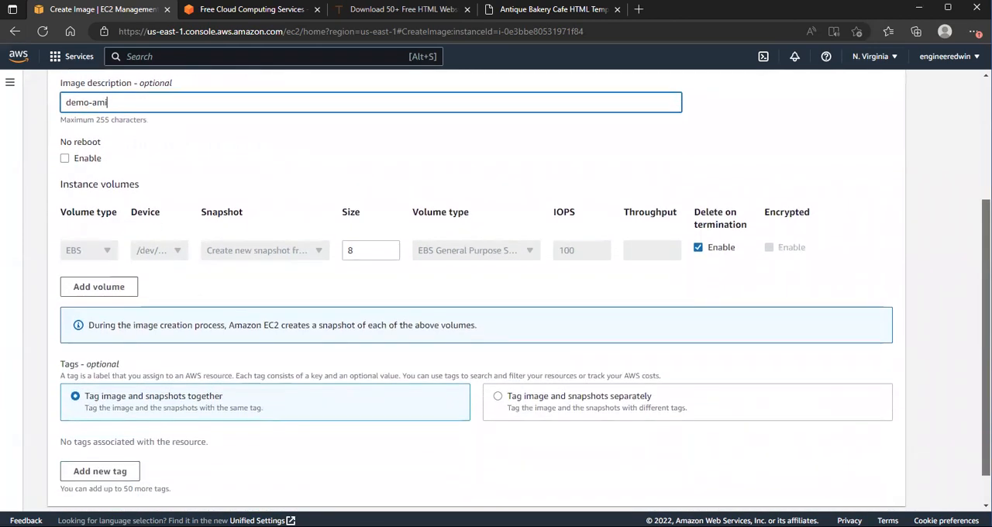
pyautogui.scroll(-1, 524, 290)
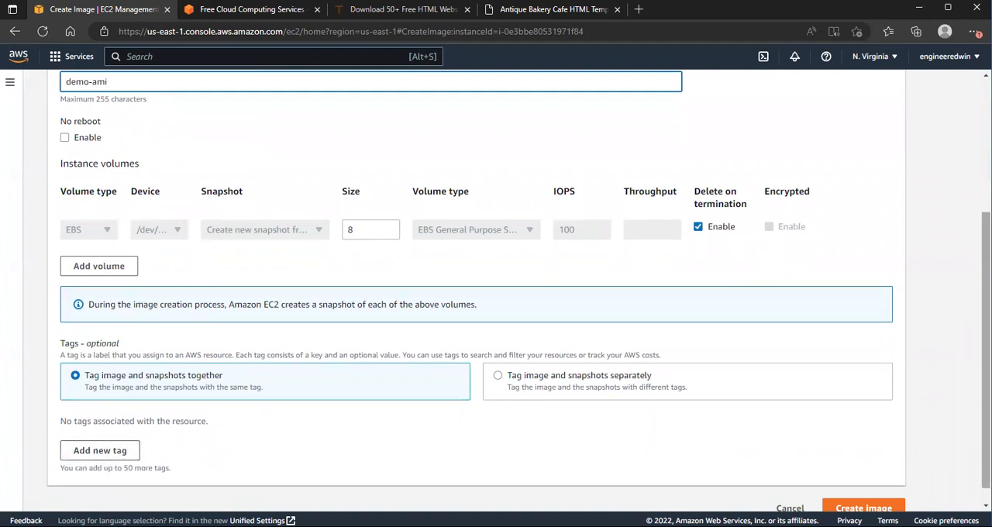
pyautogui.scroll(-1, 896, 470)
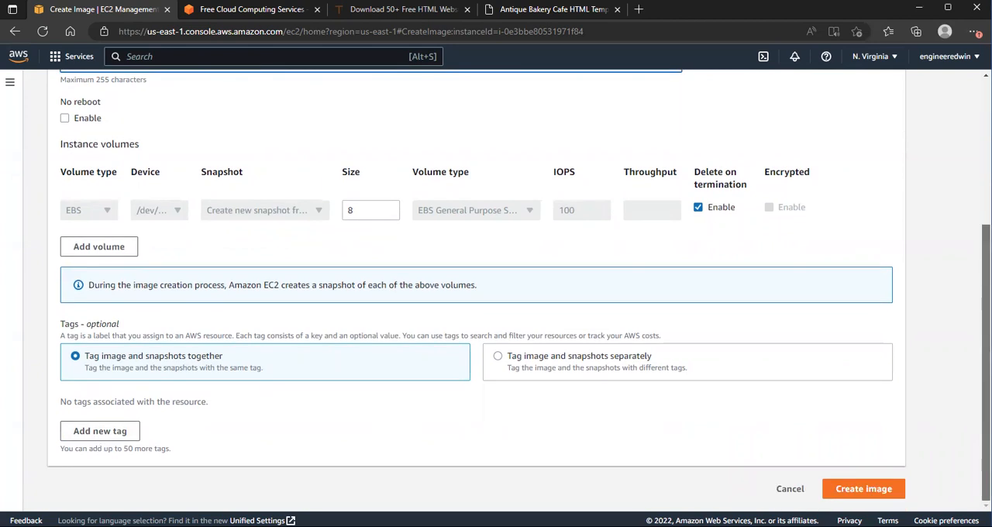
pyautogui.click(864, 489)
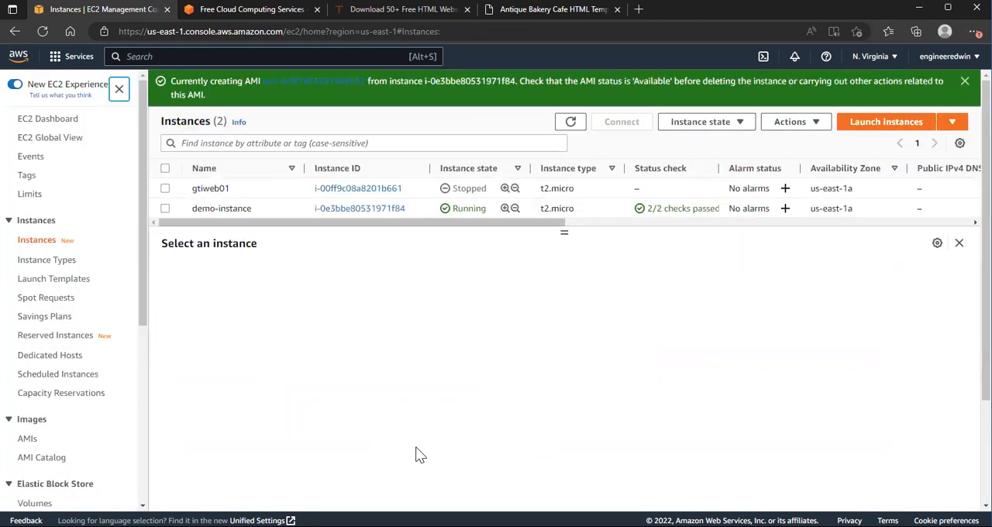
# Step: Open the list of owned AMIs and check the details and creation status of demo-ami
pyautogui.click(27, 440)
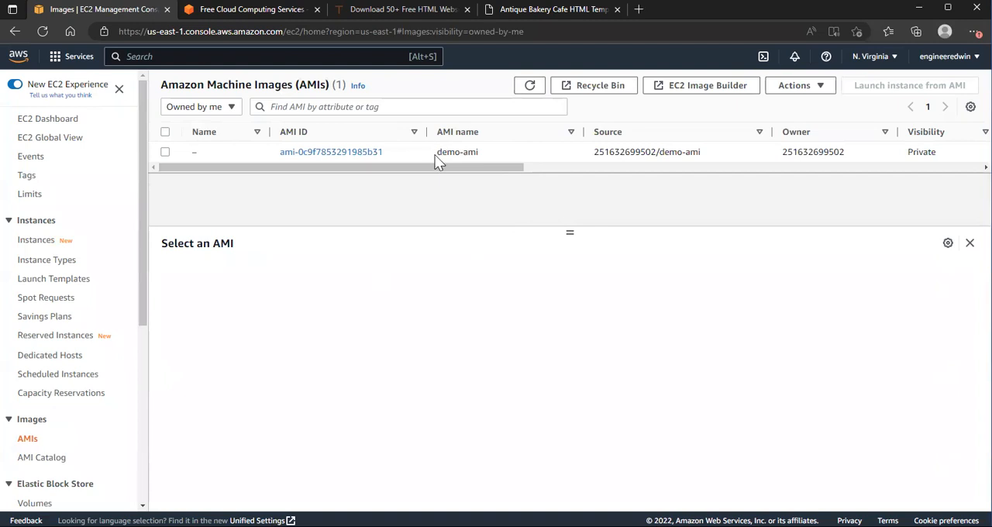
pyautogui.click(478, 155)
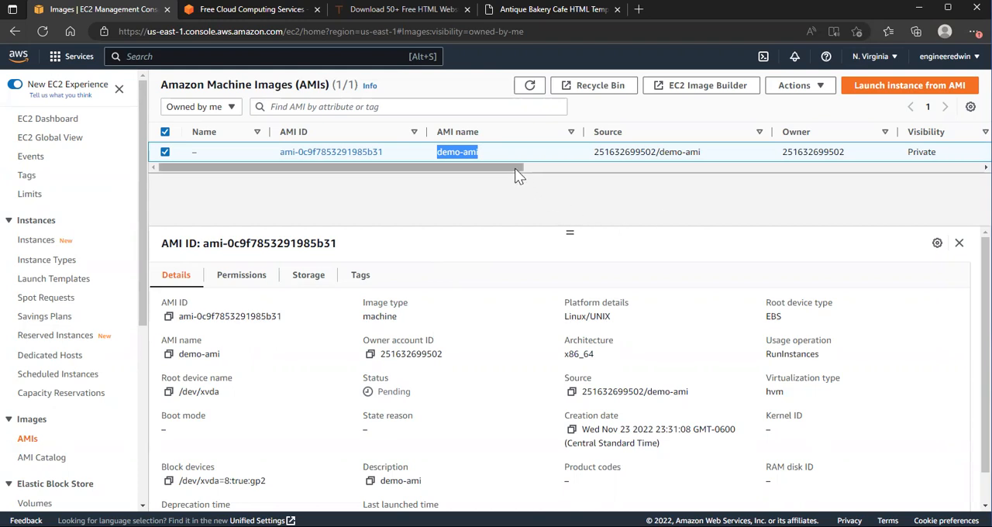
pyautogui.moveTo(530, 168); pyautogui.dragTo(600, 178)
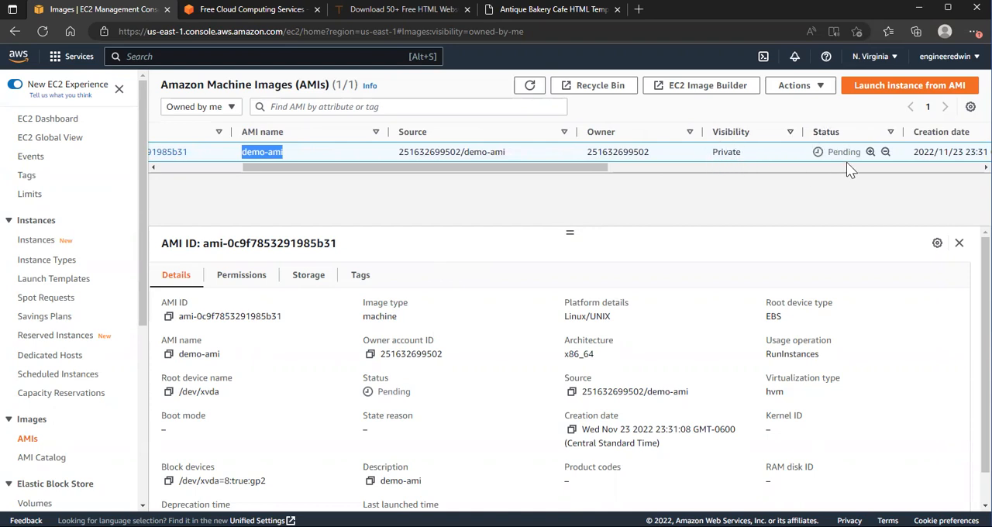
pyautogui.click(528, 89)
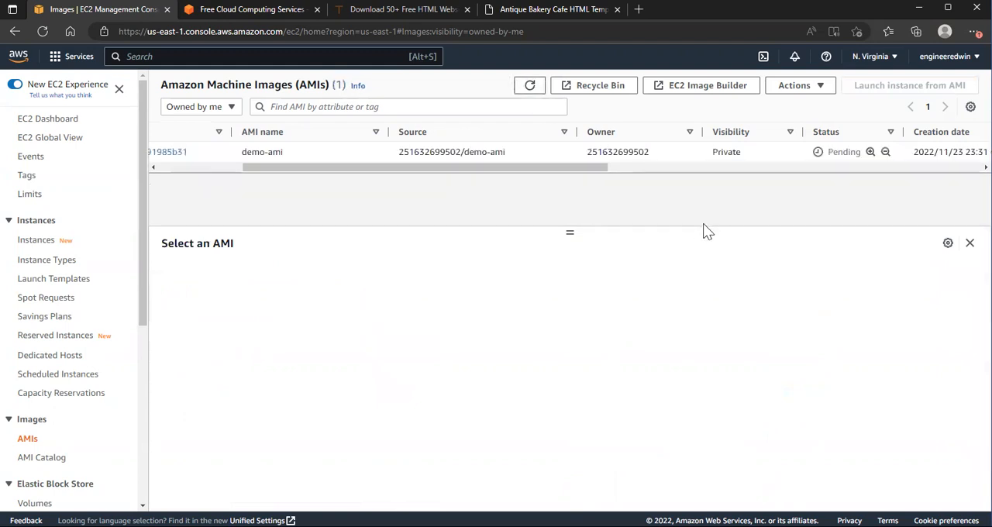
pyautogui.moveTo(548, 168); pyautogui.dragTo(574, 193)
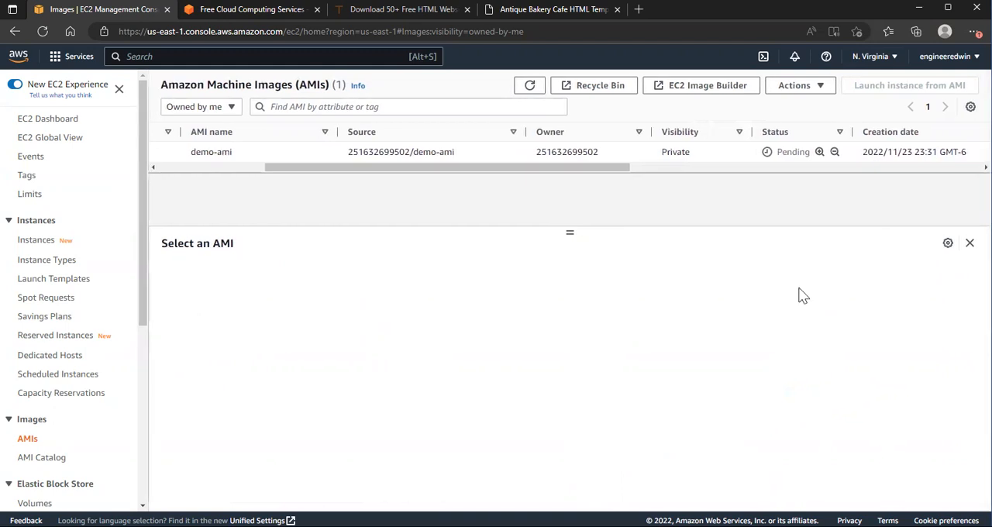
pyautogui.moveTo(315, 170); pyautogui.dragTo(198, 180)
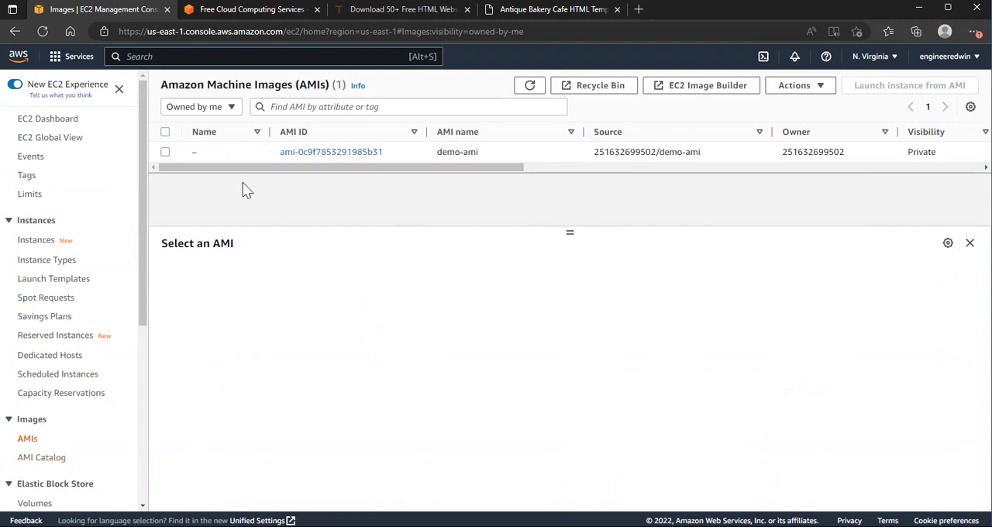
# Step: View the EC2 Image Builder start page and return to the list of owned AMIs in EC2
pyautogui.click(165, 152)
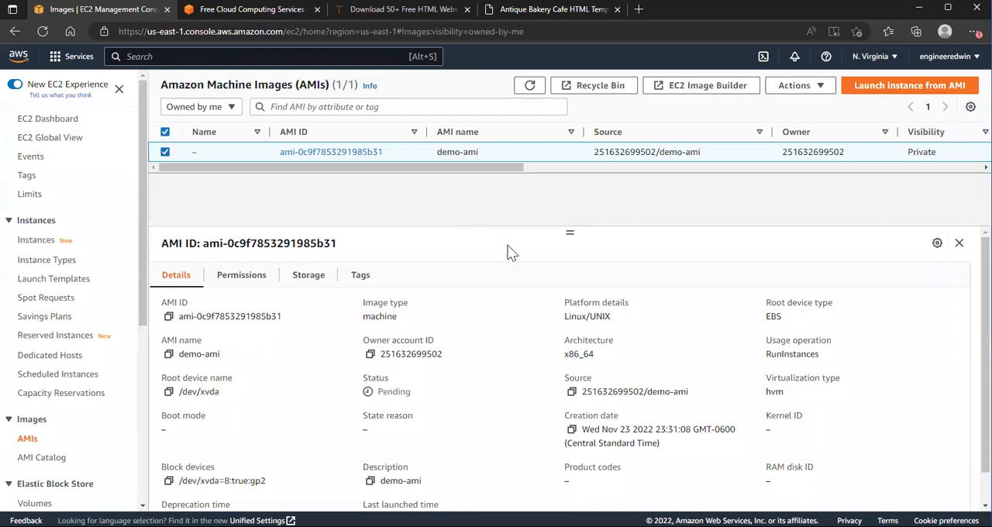
pyautogui.click(706, 89)
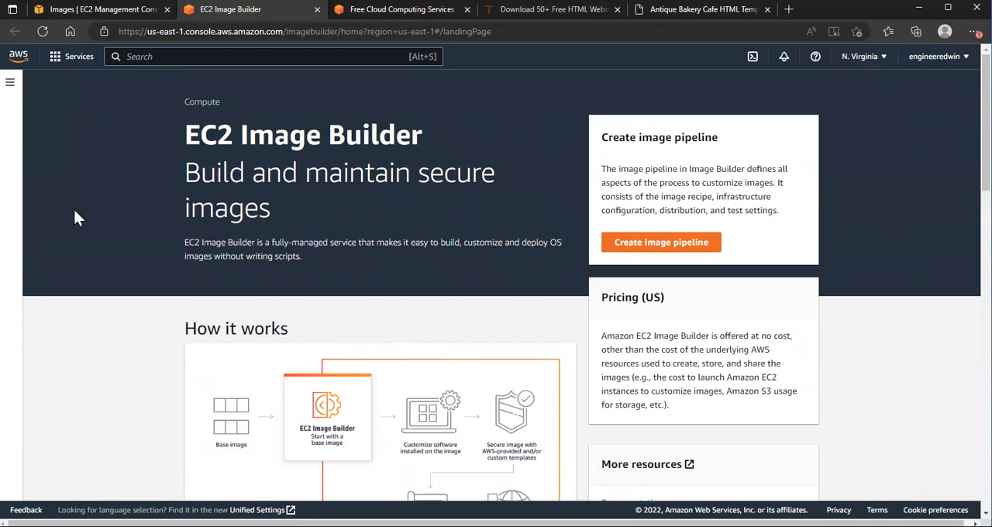
pyautogui.click(56, 62)
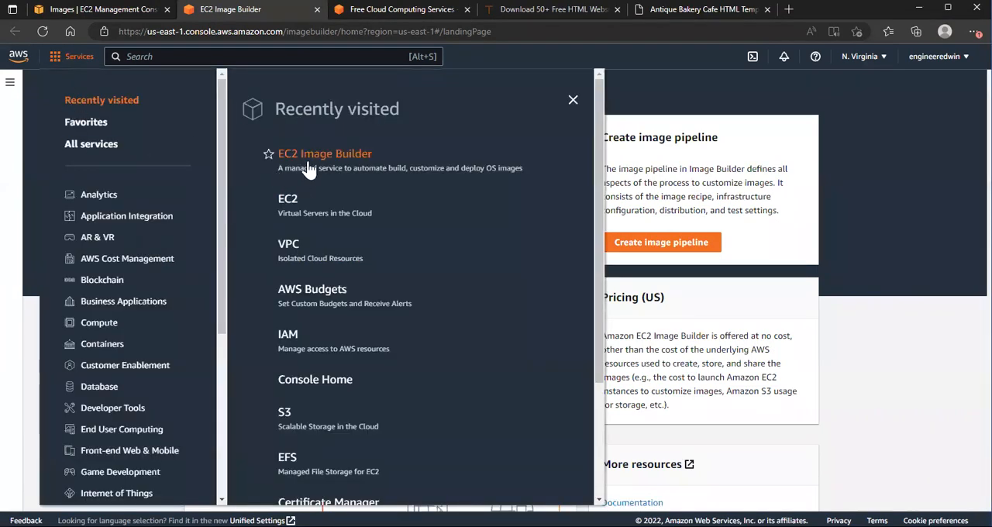
pyautogui.click(291, 208)
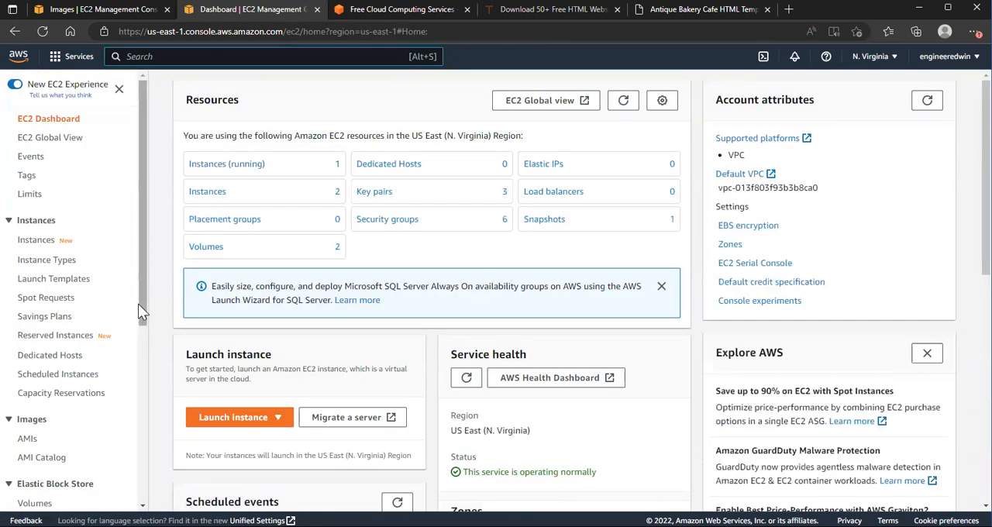
pyautogui.moveTo(141, 304); pyautogui.dragTo(132, 366)
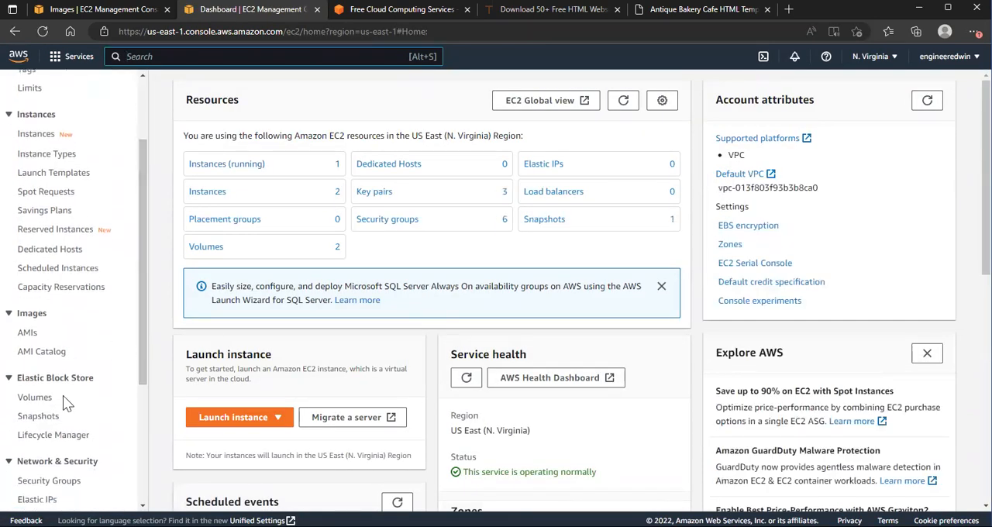
pyautogui.click(27, 333)
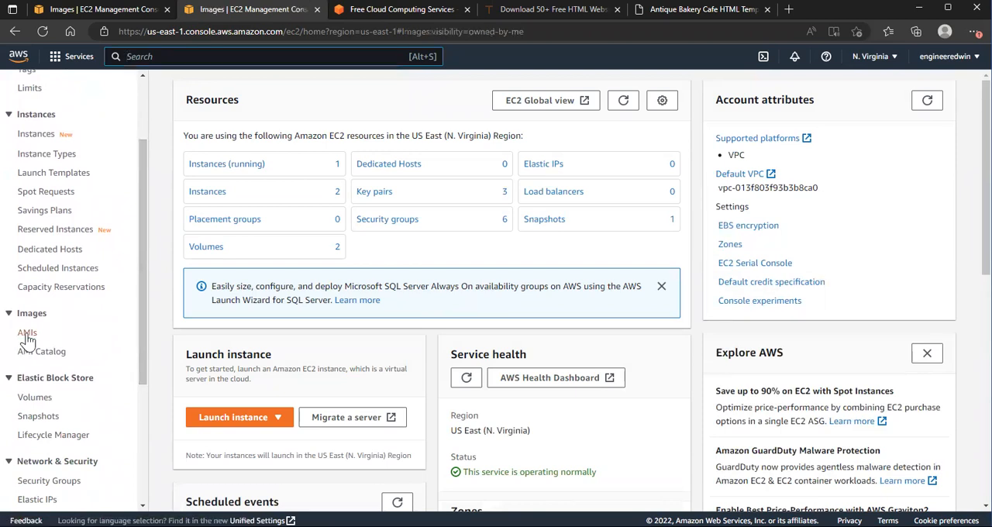
# Step: Refresh the AMI list and check the current status of demo-ami
pyautogui.moveTo(430, 169); pyautogui.dragTo(475, 168)
pyautogui.click(528, 85)
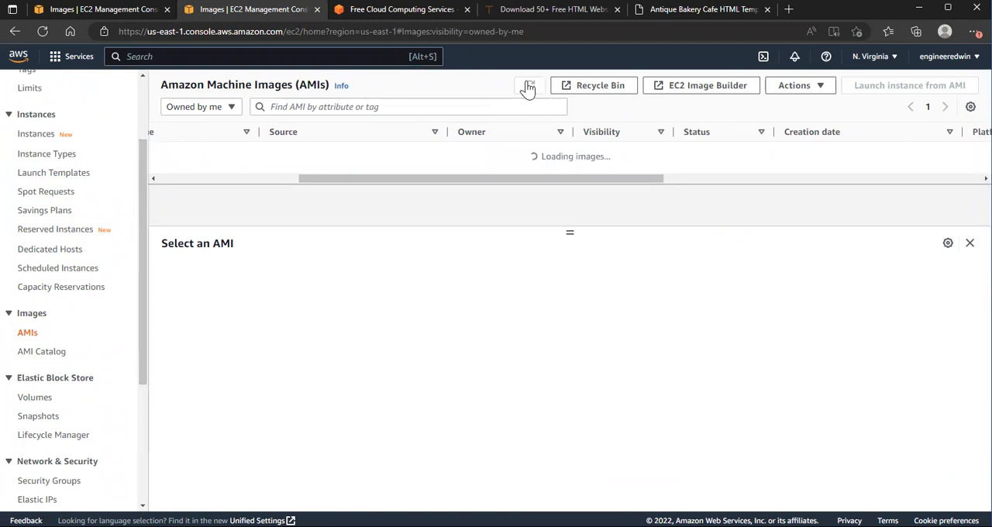
pyautogui.click(528, 85)
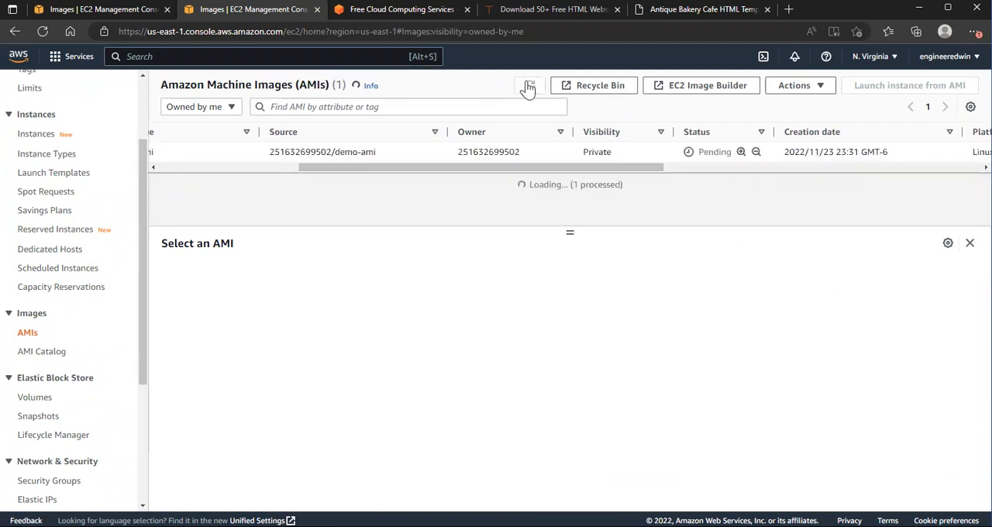
pyautogui.click(527, 85)
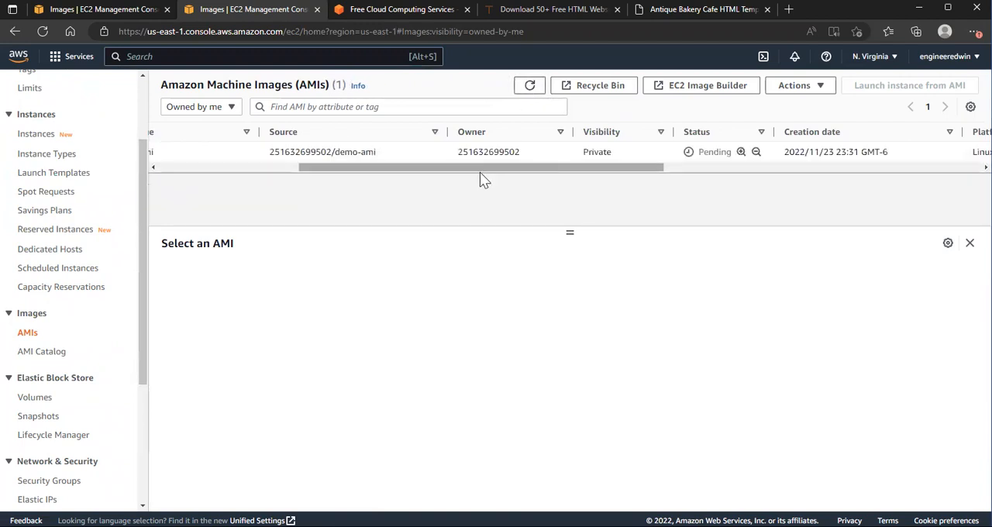
pyautogui.moveTo(479, 172); pyautogui.dragTo(274, 184)
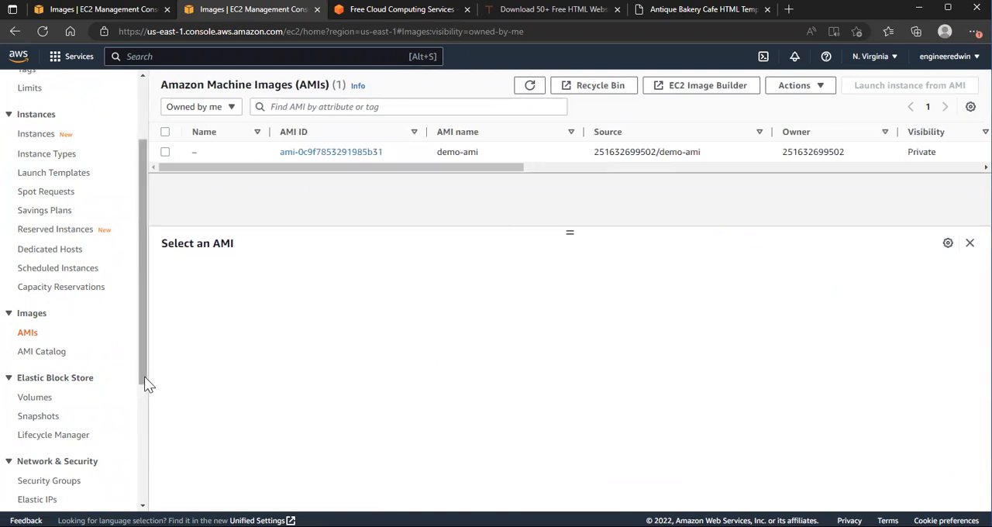
pyautogui.moveTo(145, 377); pyautogui.dragTo(150, 358)
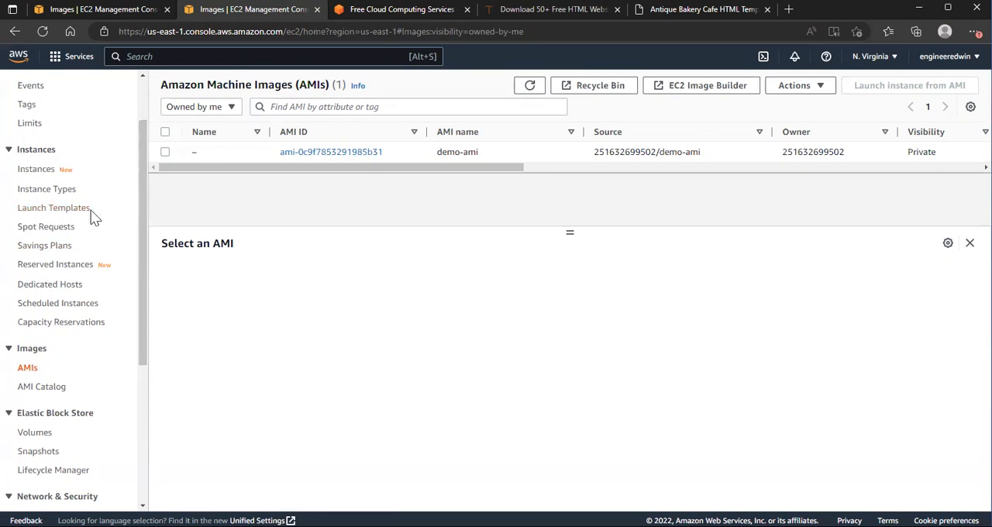
# Step: Start a new EC2 launch template and name it demo-temp
pyautogui.click(39, 207)
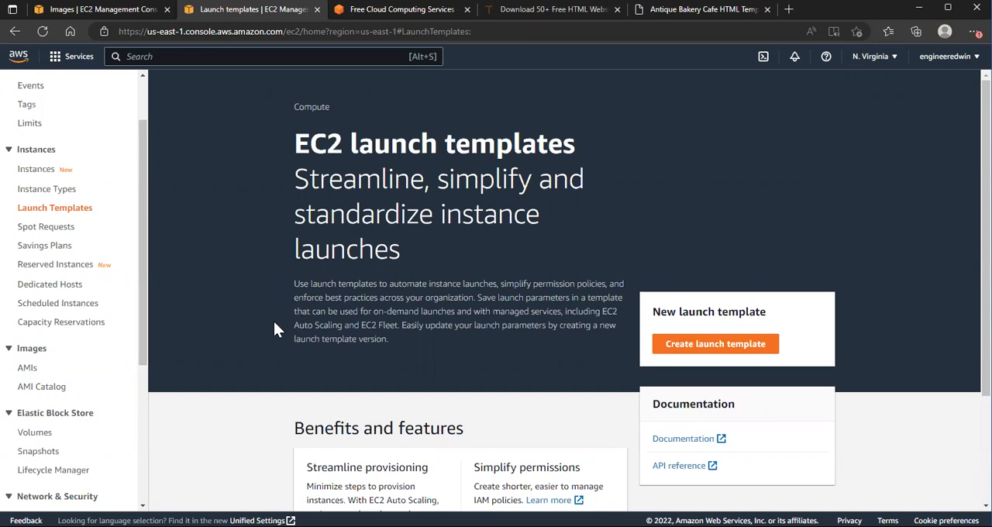
pyautogui.click(705, 348)
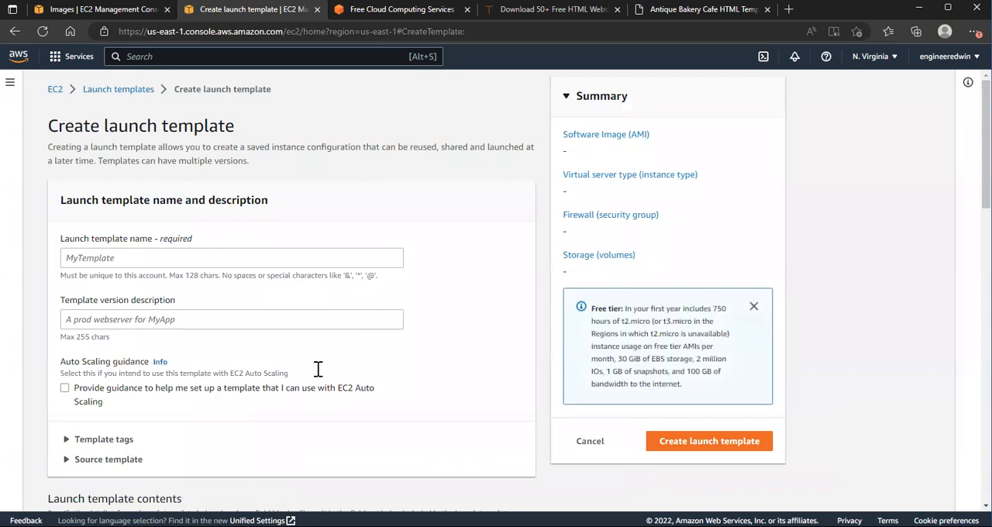
pyautogui.click(132, 259)
pyautogui.write('demo-temp')
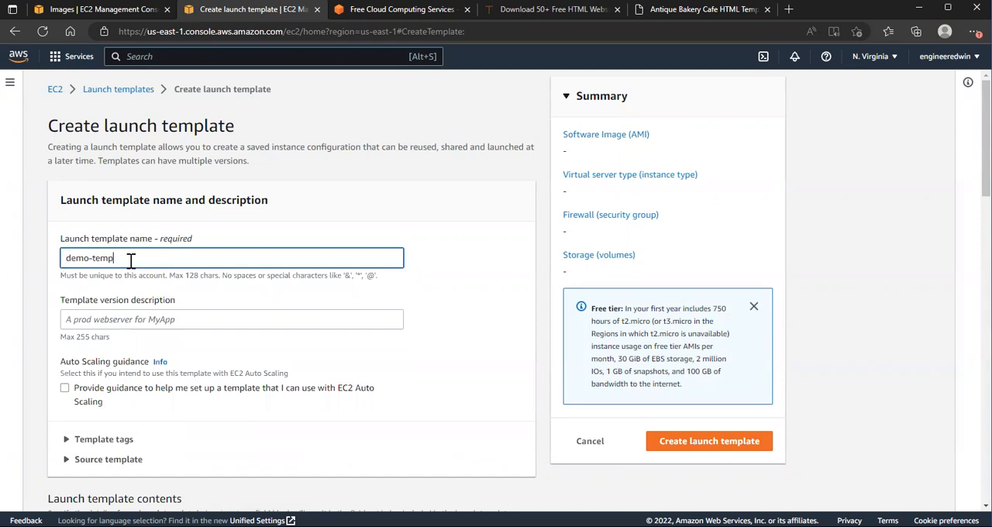
# Step: Enter demo-v1 as the version description of the launch template
pyautogui.click(94, 322)
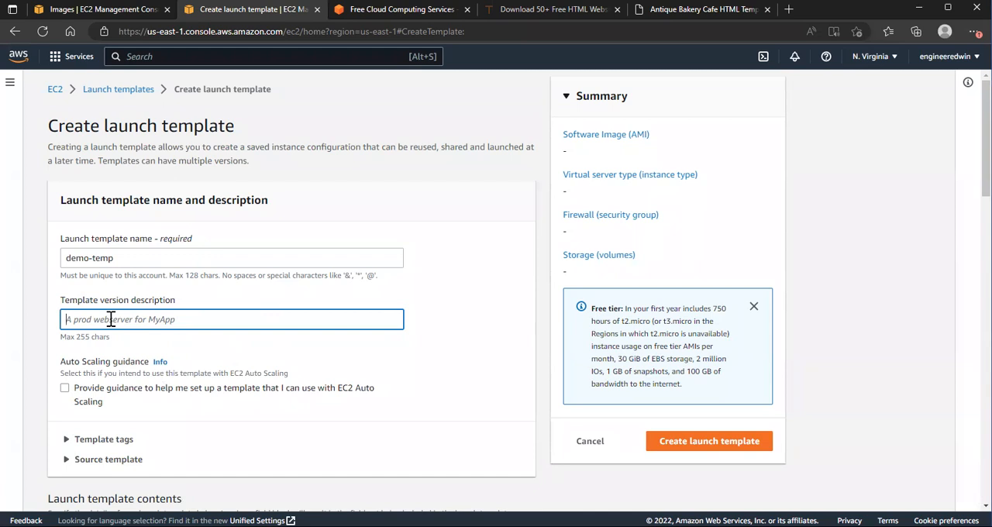
pyautogui.write('demo-v1')
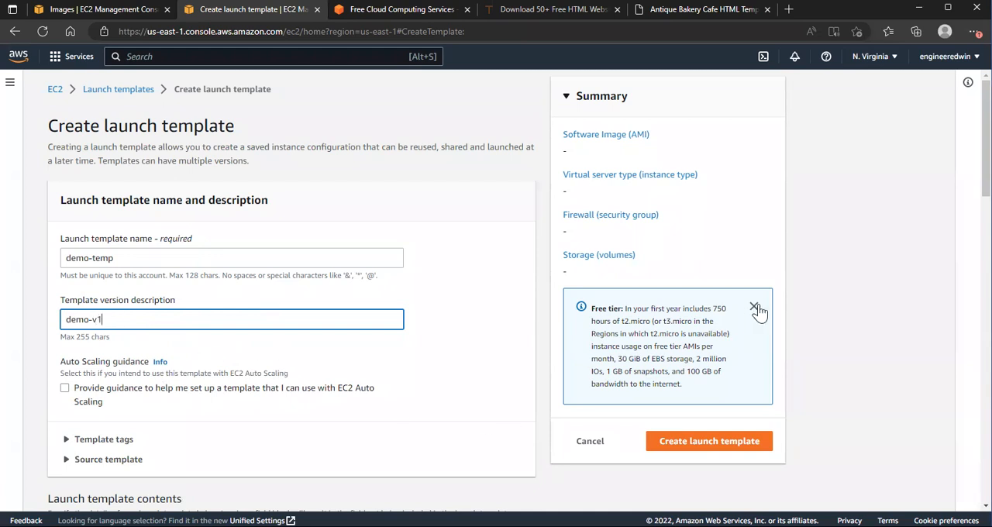
# Step: Choose demo-ami from the AMIs owned by this account as the launch template's machine image
pyautogui.moveTo(986, 170); pyautogui.dragTo(985, 236)
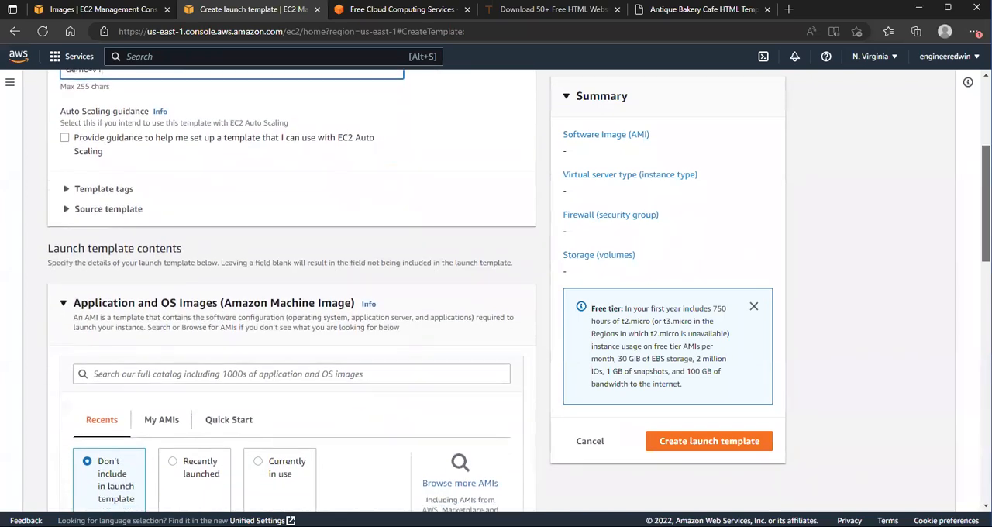
pyautogui.scroll(-3, 292, 294)
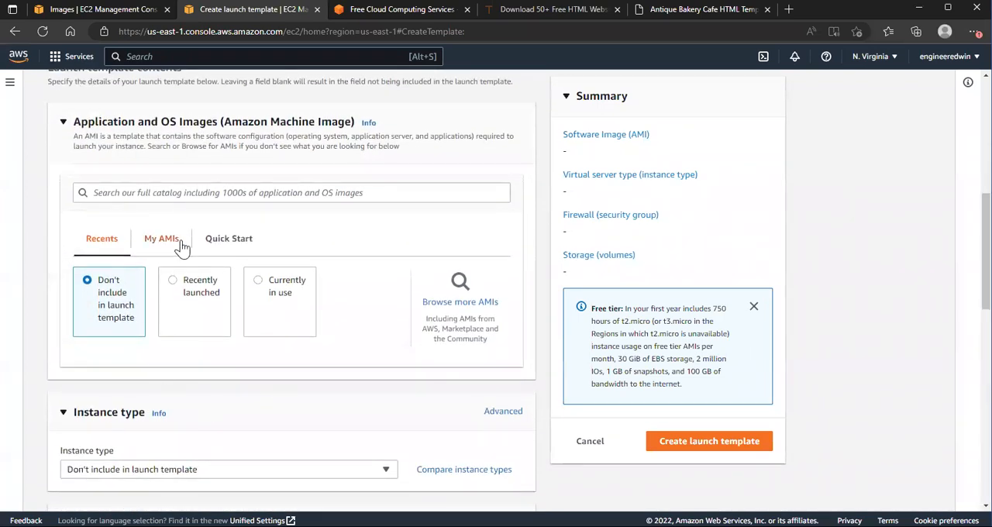
pyautogui.click(163, 239)
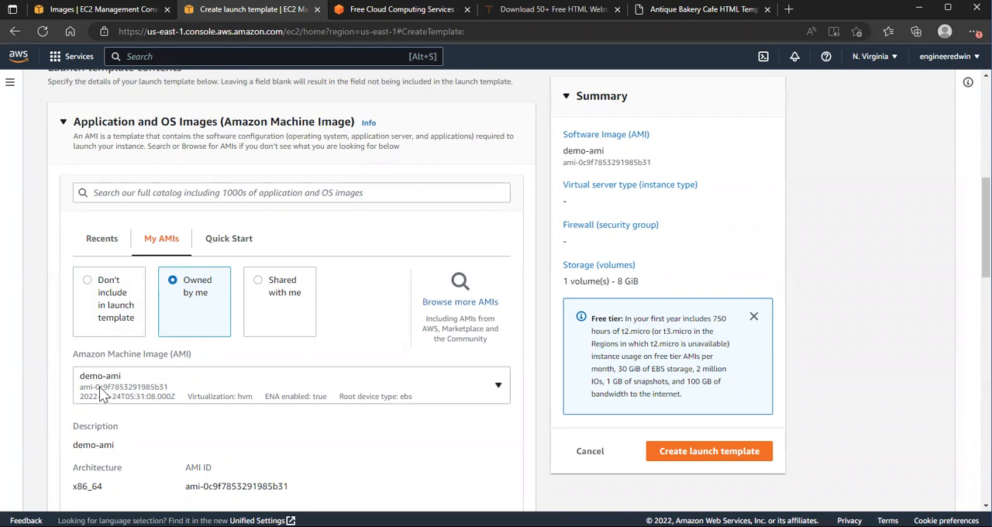
pyautogui.click(145, 390)
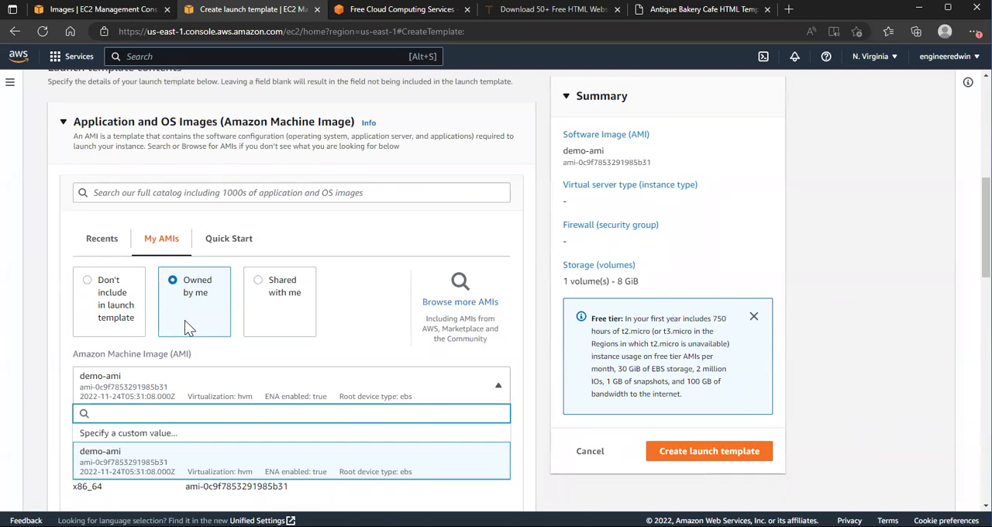
pyautogui.click(188, 304)
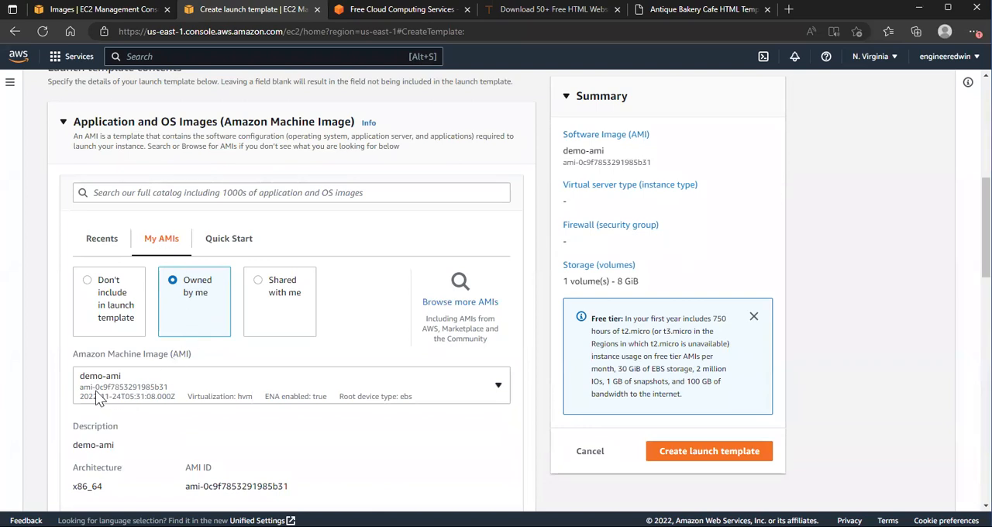
pyautogui.click(498, 388)
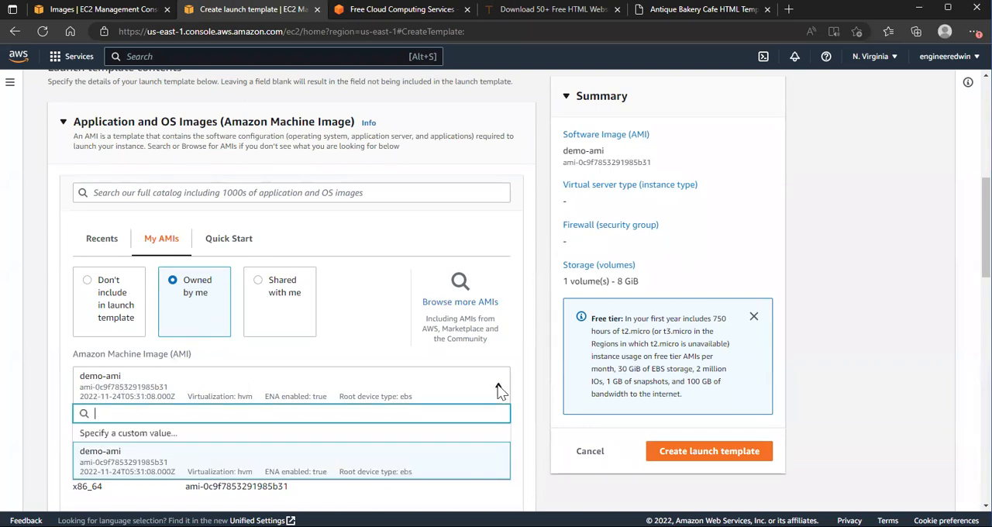
pyautogui.click(215, 474)
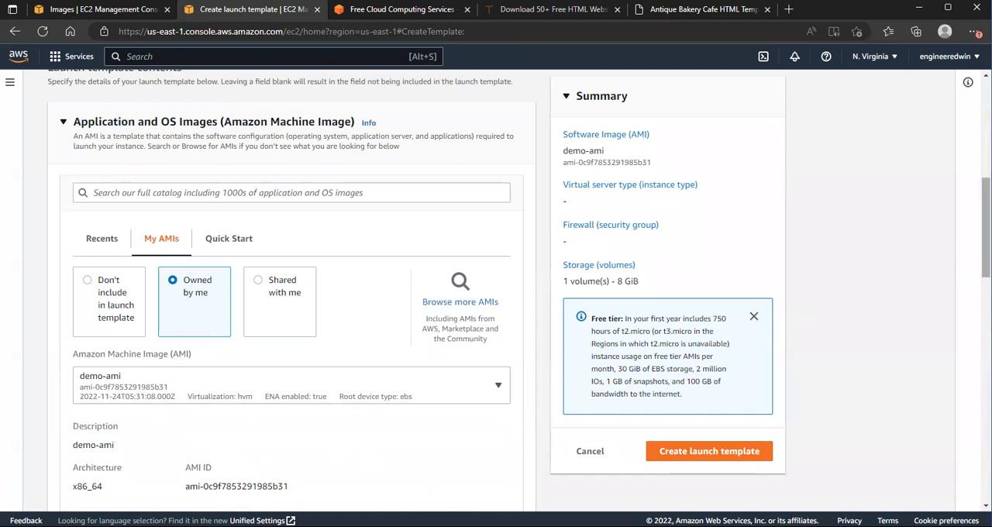
# Step: Set the template's instance type to t2.micro and its key pair to github-key
pyautogui.scroll(-5, 298, 368)
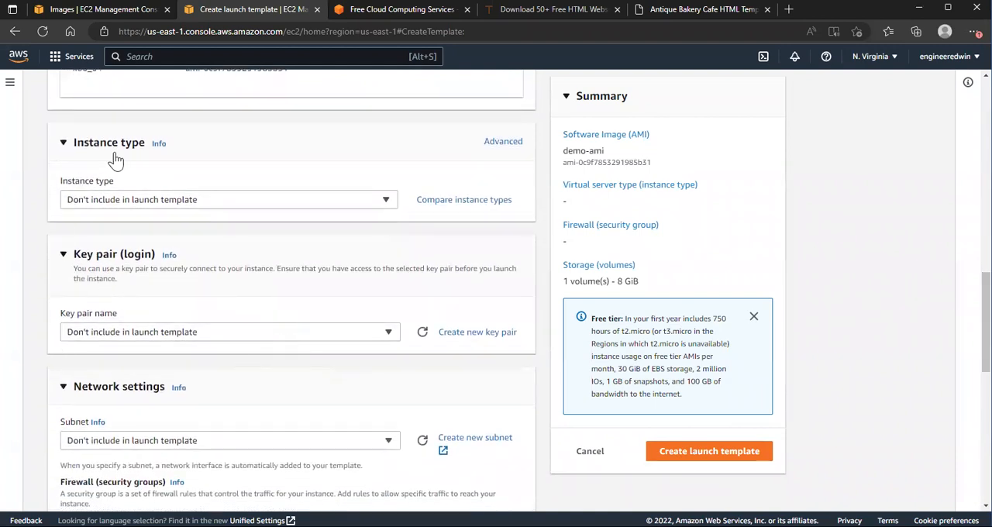
pyautogui.click(388, 203)
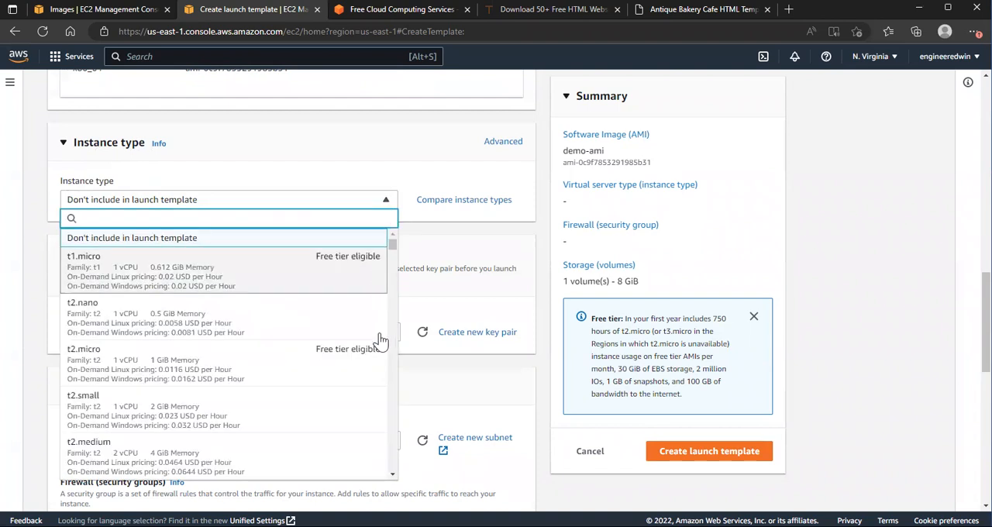
pyautogui.click(131, 374)
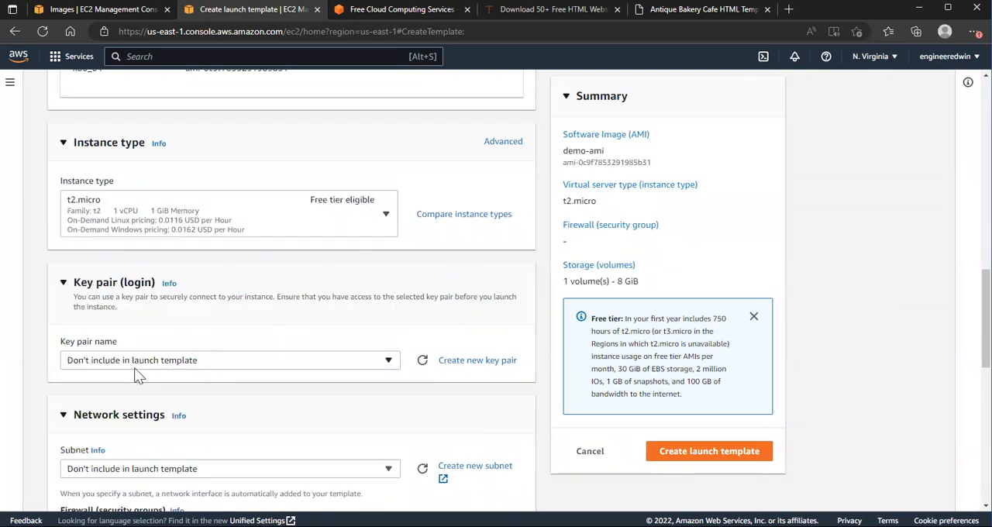
pyautogui.click(186, 364)
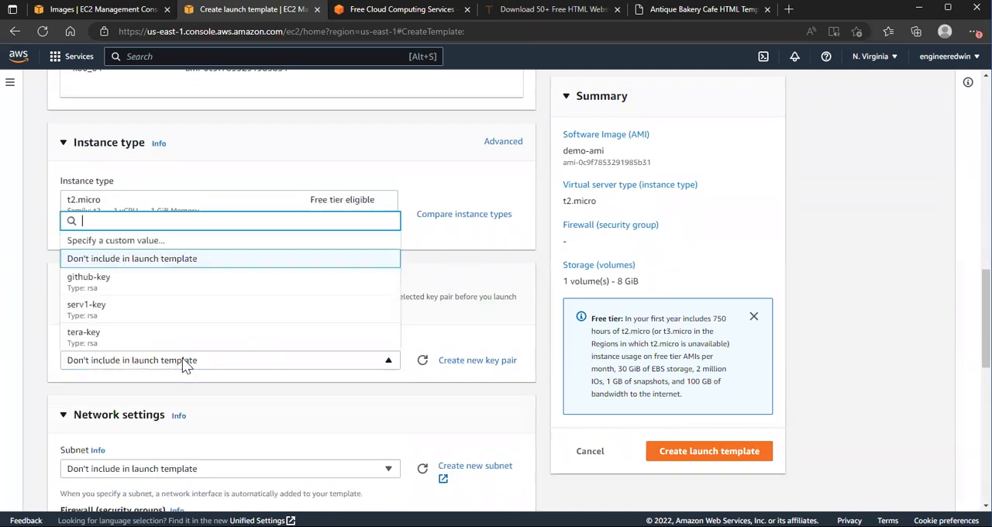
pyautogui.click(104, 281)
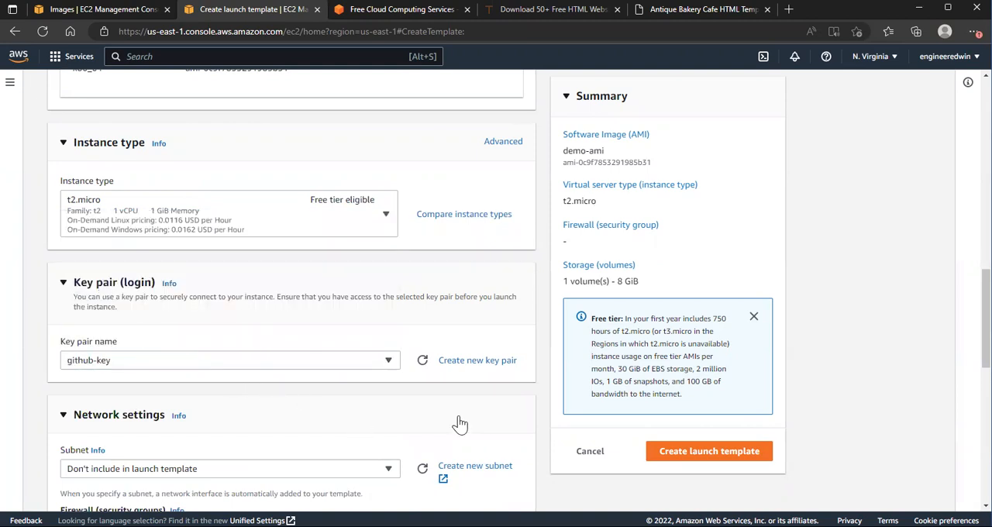
# Step: Set the template's subnet to demo-puplic-sub and assign the existing security group demo-sg
pyautogui.moveTo(986, 317); pyautogui.dragTo(986, 374)
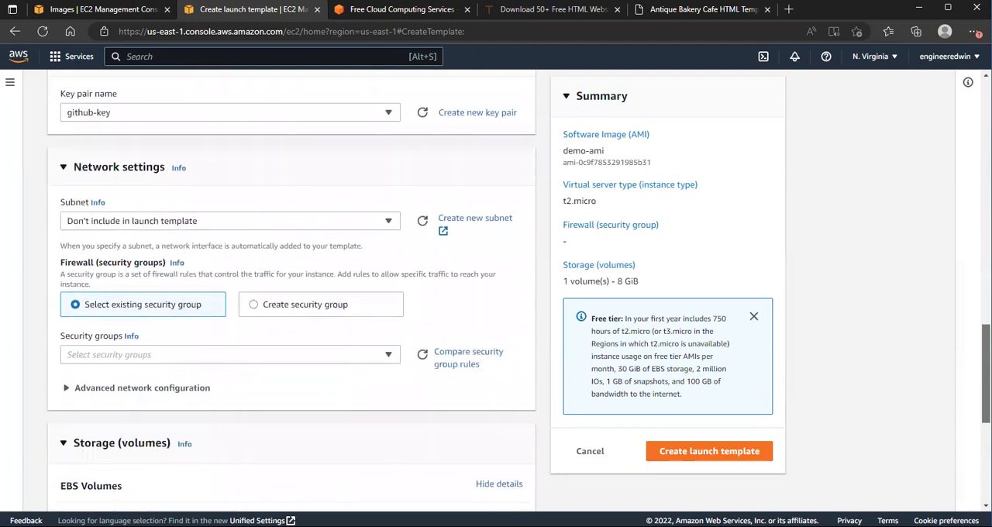
pyautogui.click(387, 222)
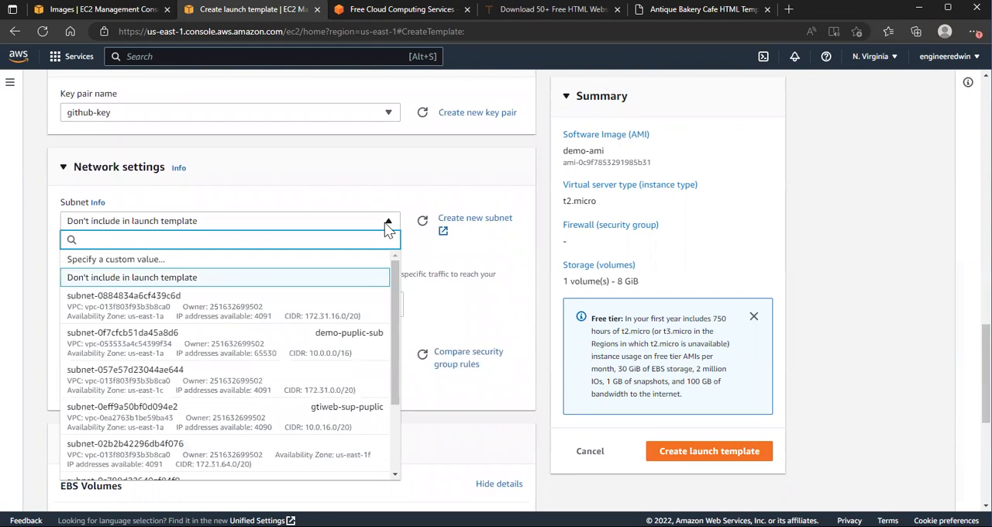
pyautogui.click(368, 346)
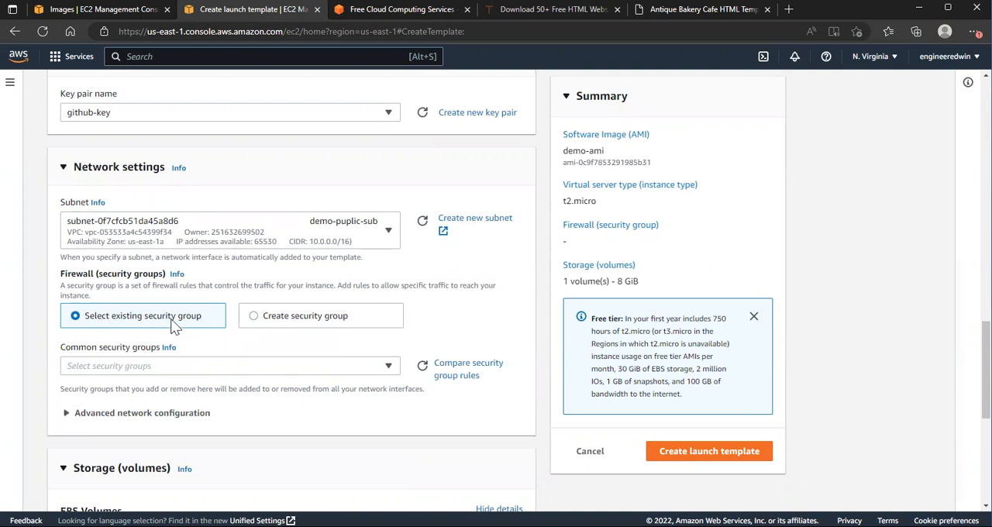
pyautogui.click(388, 370)
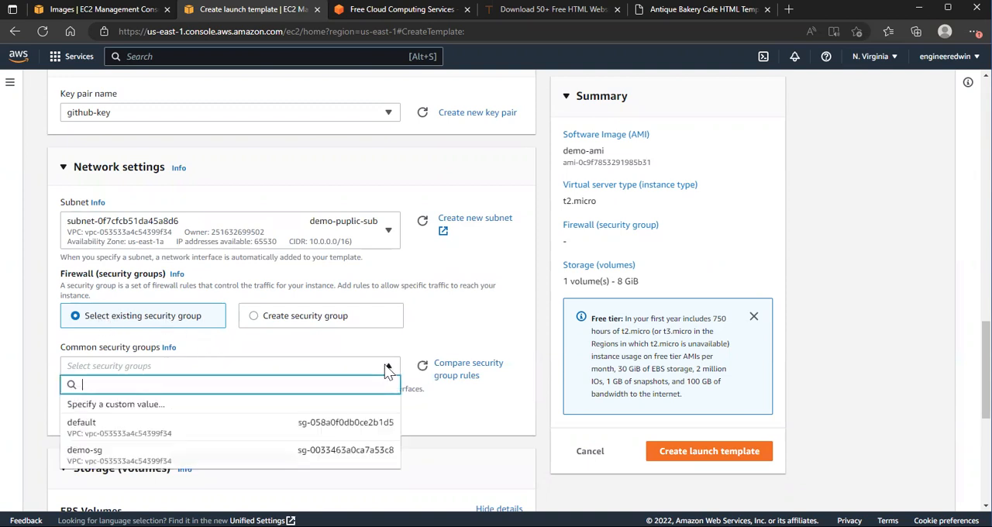
pyautogui.click(128, 455)
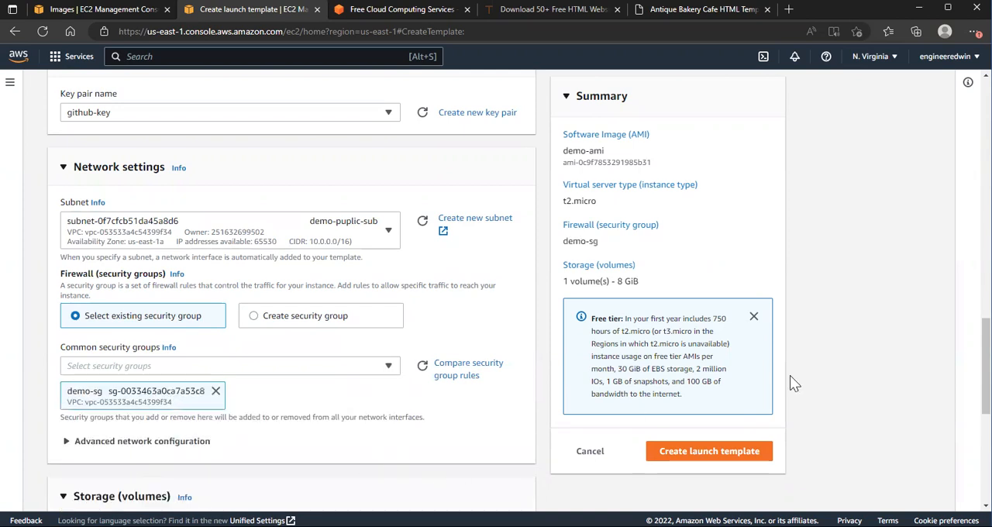
# Step: Add a resource tag for instances with the key Name to the launch template
pyautogui.scroll(-4, 291, 310)
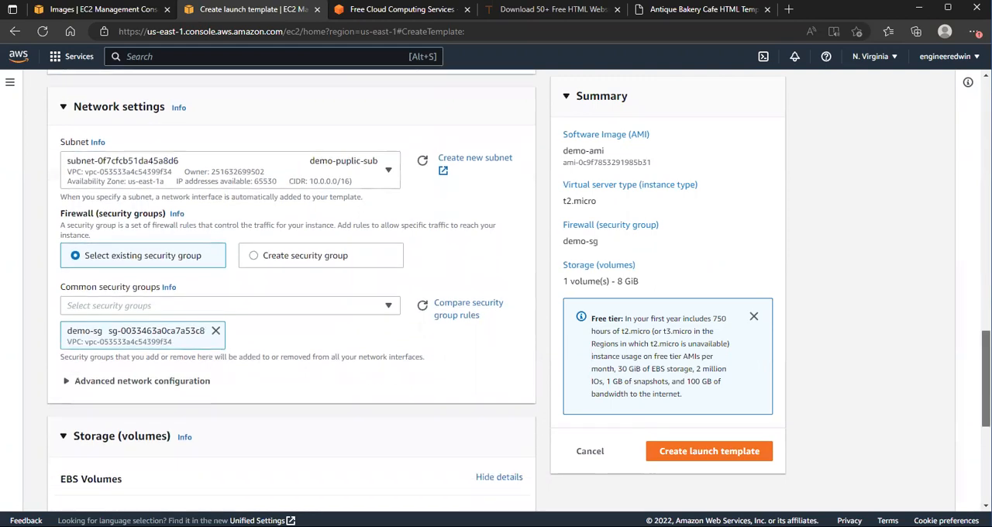
pyautogui.scroll(-1, 291, 310)
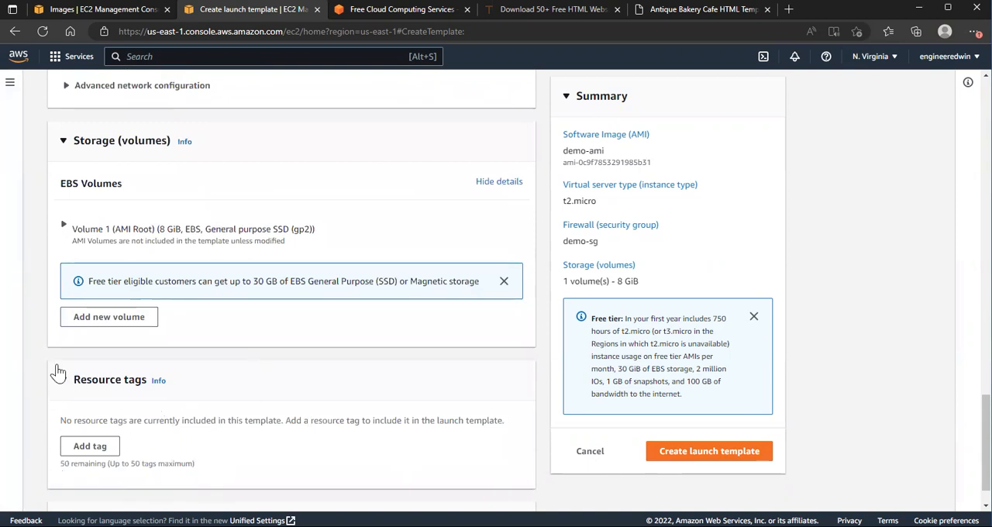
pyautogui.click(91, 455)
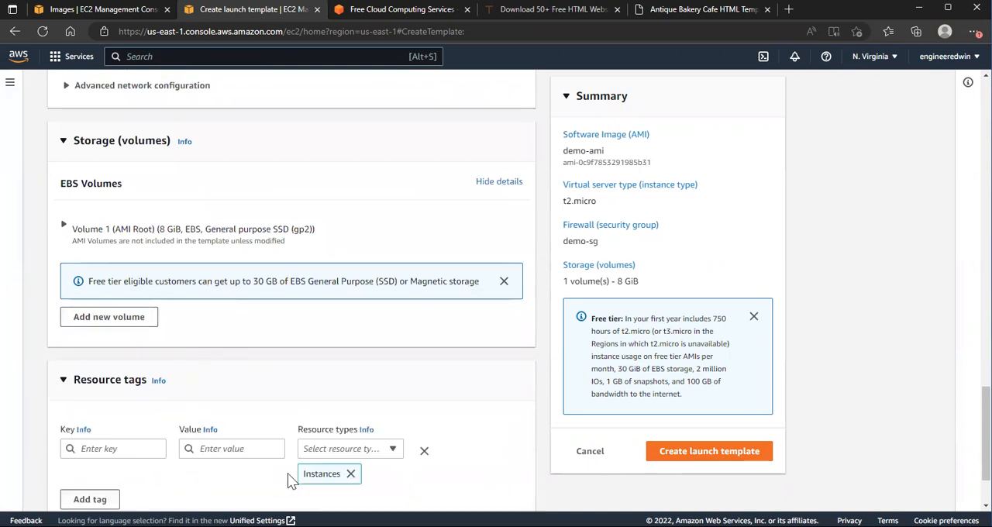
pyautogui.click(120, 450)
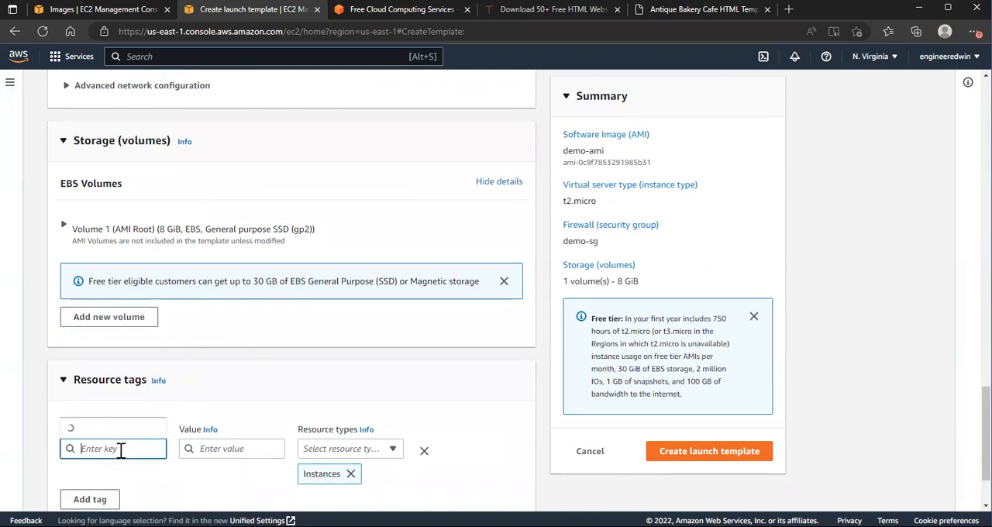
pyautogui.click(89, 430)
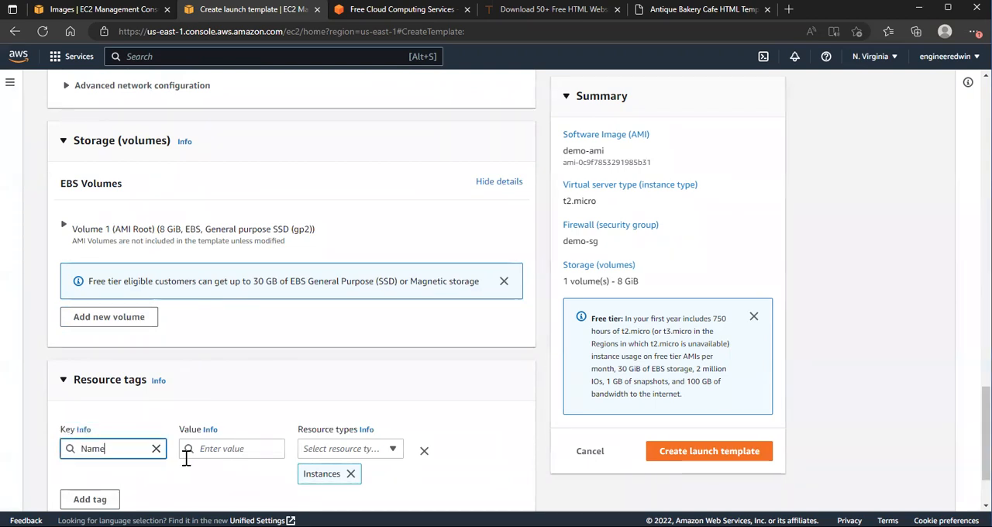
# Step: Set the value of the Name resource tag to demo-temp, using the suggested demo-instance as a starting point
pyautogui.click(221, 450)
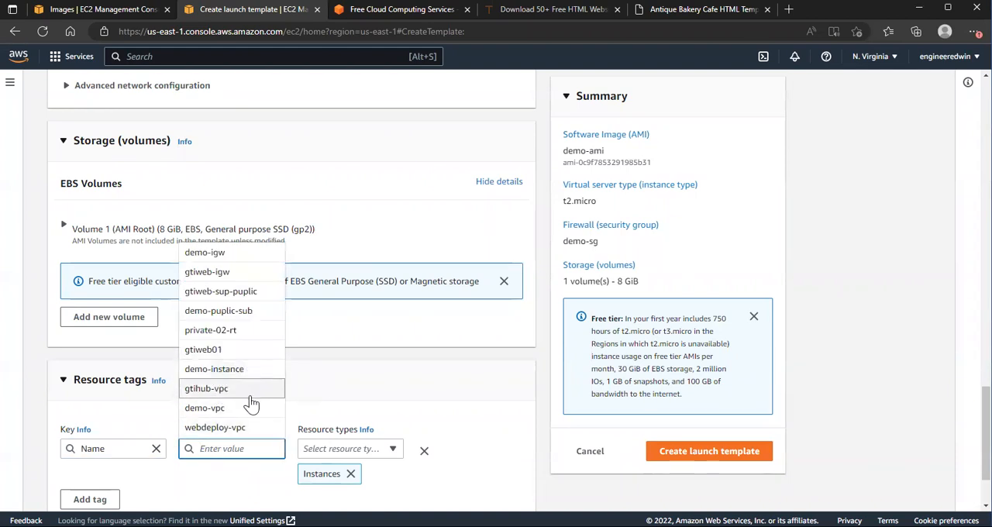
pyautogui.click(210, 369)
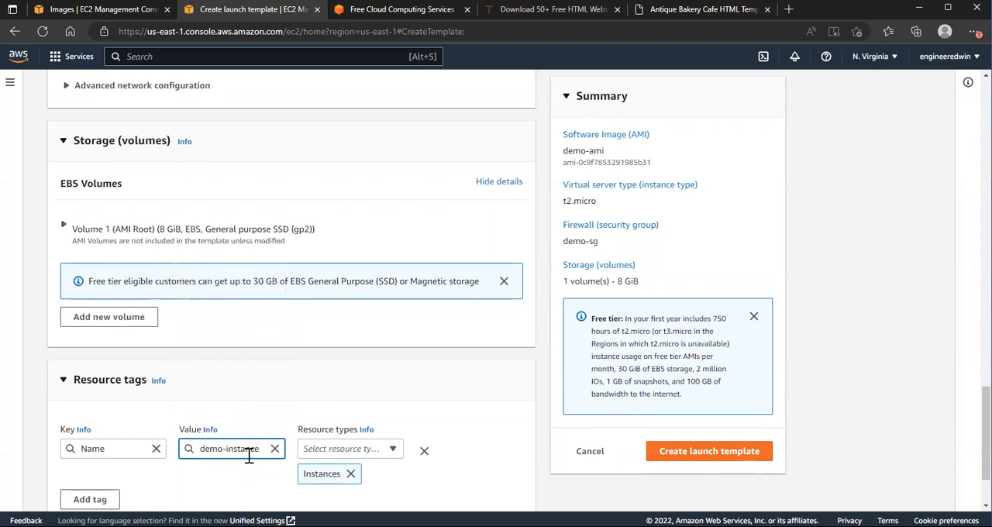
pyautogui.press('BackSpace')
pyautogui.press('BackSpace')
pyautogui.press('BackSpace')
pyautogui.press('BackSpace')
pyautogui.press('BackSpace')
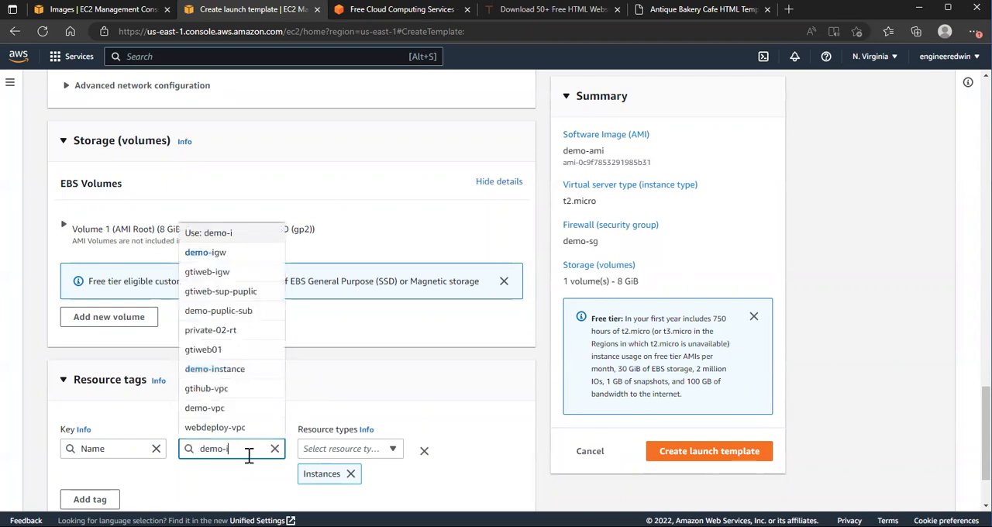
pyautogui.write('temp')
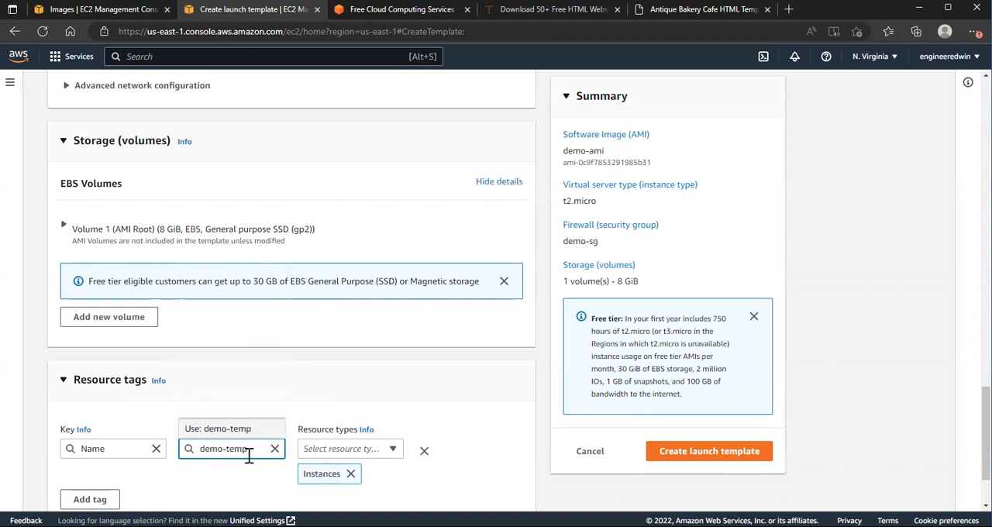
pyautogui.click(439, 492)
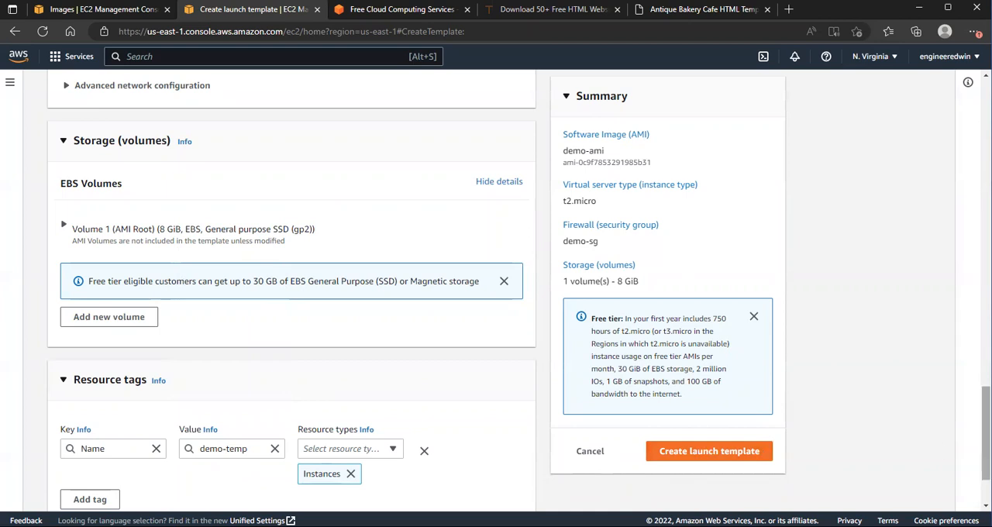
# Step: Create the launch template with the configured settings and open the list of launch templates
pyautogui.scroll(-2, 986, 434)
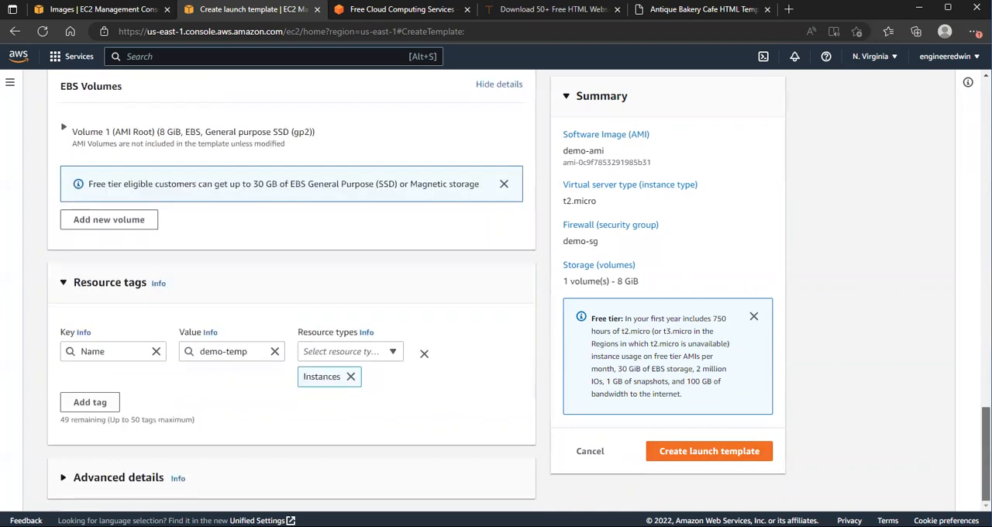
pyautogui.click(726, 461)
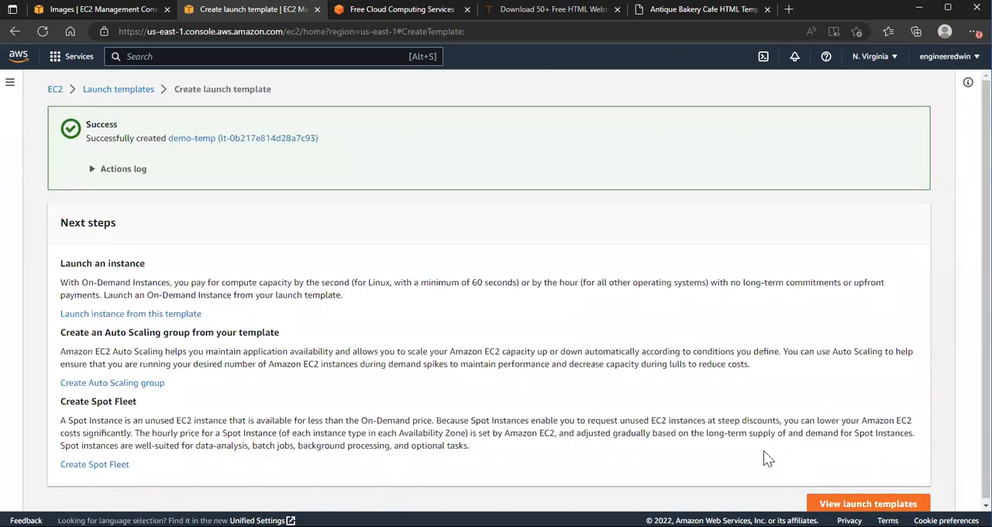
pyautogui.click(868, 503)
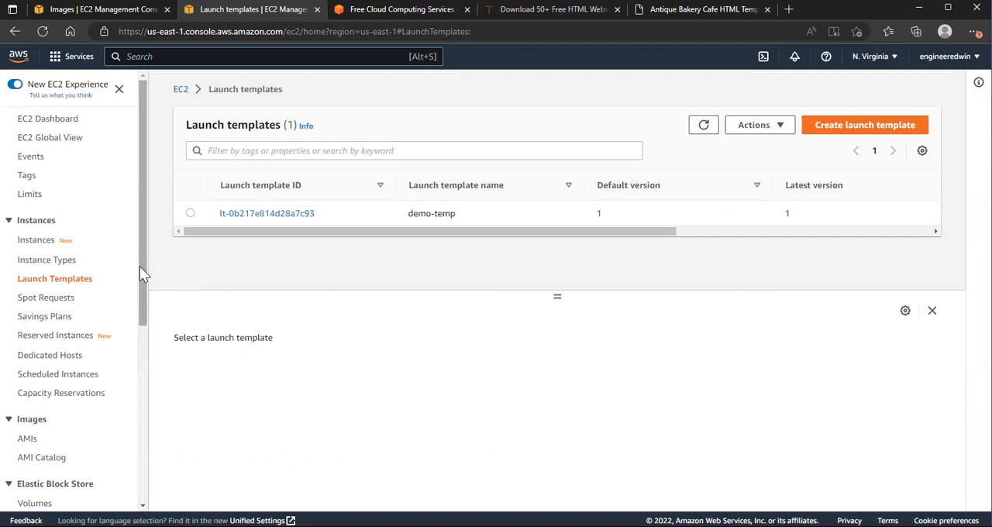
# Step: Open the list of owned AMIs and check the status of demo-ami, refreshing the list
pyautogui.moveTo(144, 258); pyautogui.dragTo(140, 329)
pyautogui.click(29, 335)
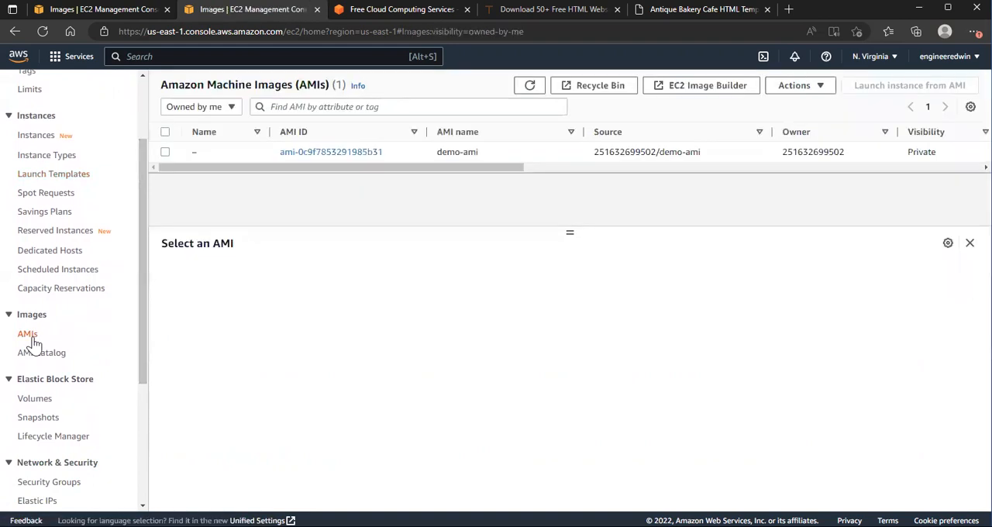
pyautogui.moveTo(477, 167); pyautogui.dragTo(594, 172)
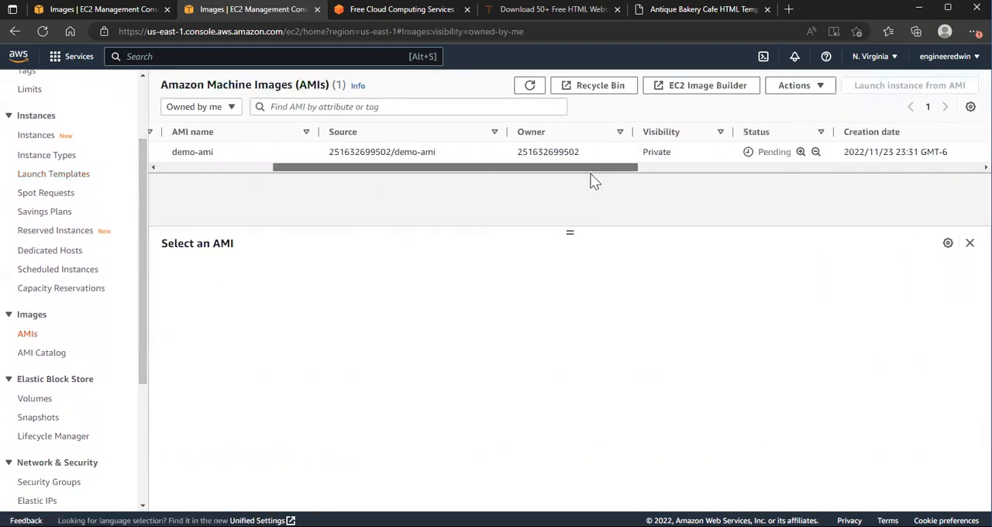
pyautogui.click(530, 87)
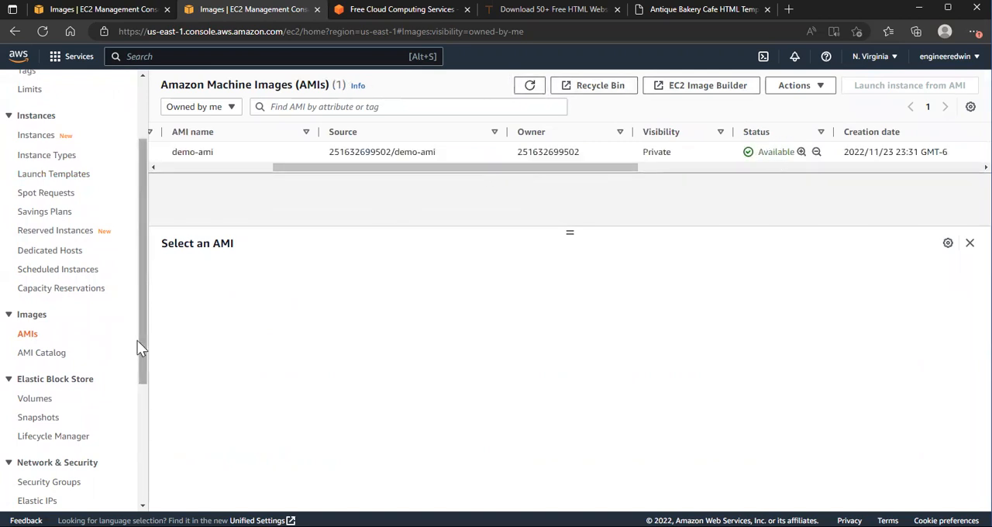
# Step: Return to the launch templates list, select demo-temp and review its template and instance details
pyautogui.moveTo(138, 346); pyautogui.dragTo(145, 303)
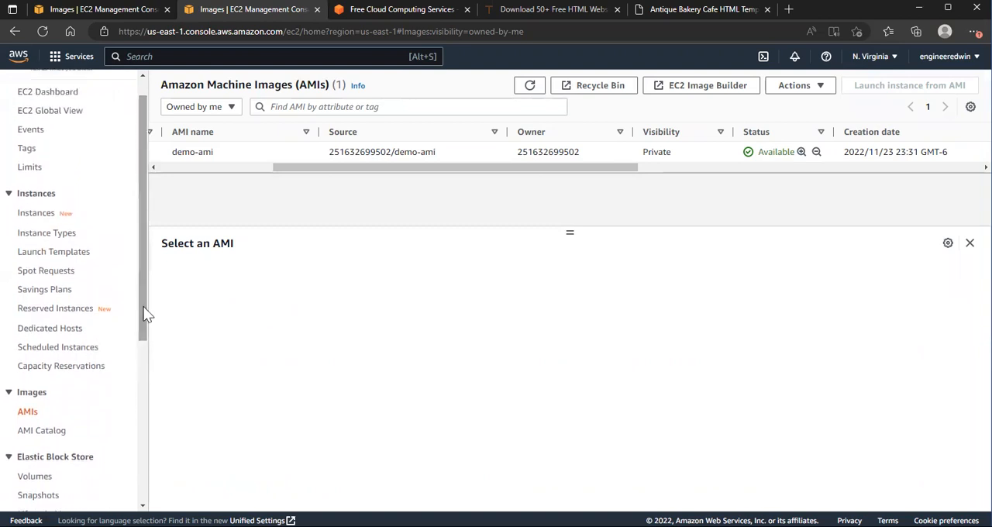
pyautogui.click(54, 252)
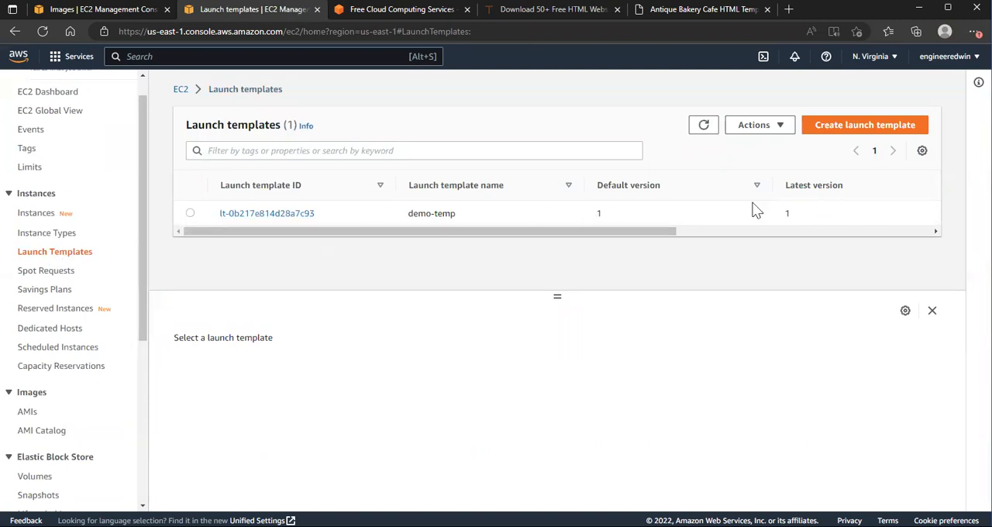
pyautogui.click(189, 212)
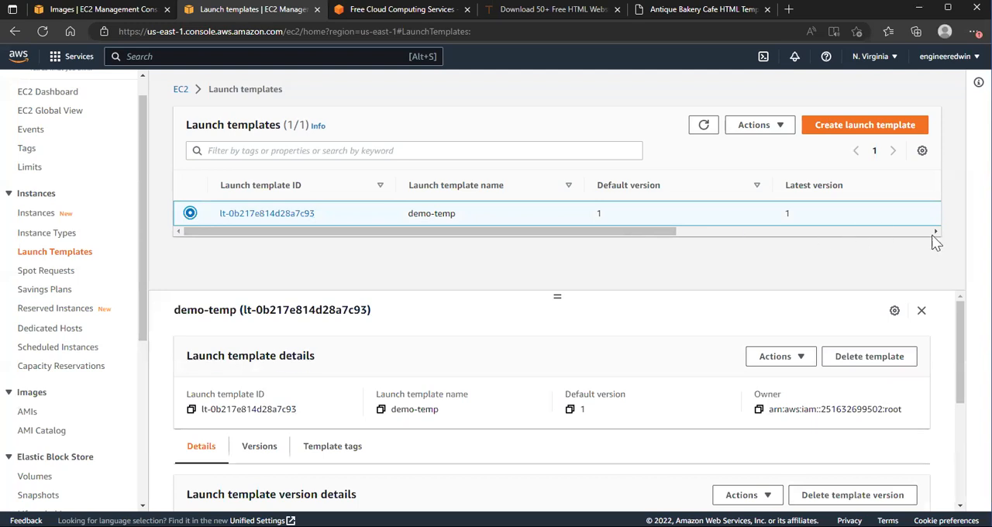
pyautogui.moveTo(671, 230); pyautogui.dragTo(556, 304)
pyautogui.scroll(-5, 550, 418)
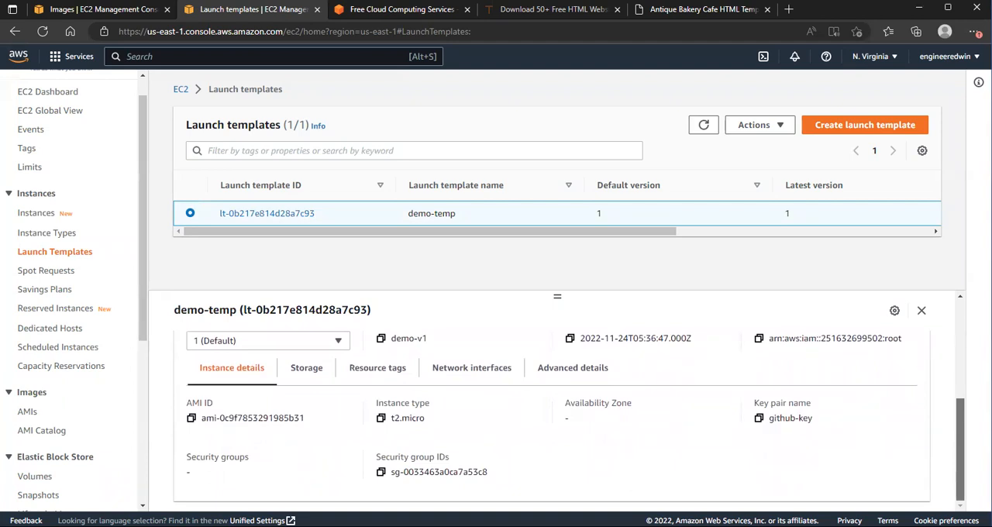
pyautogui.scroll(5, 550, 418)
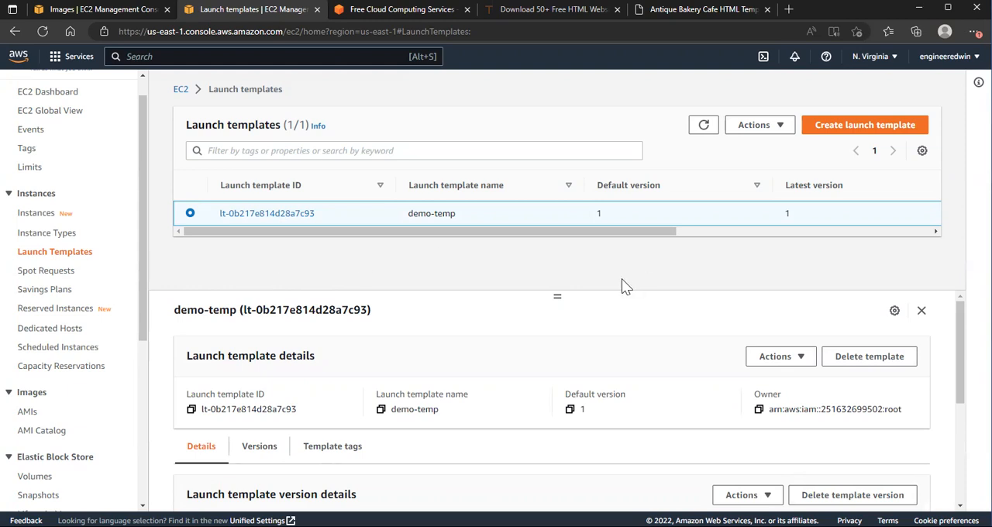
# Step: Start launching an instance from the selected template and choose demo-temp as the source template
pyautogui.click(778, 127)
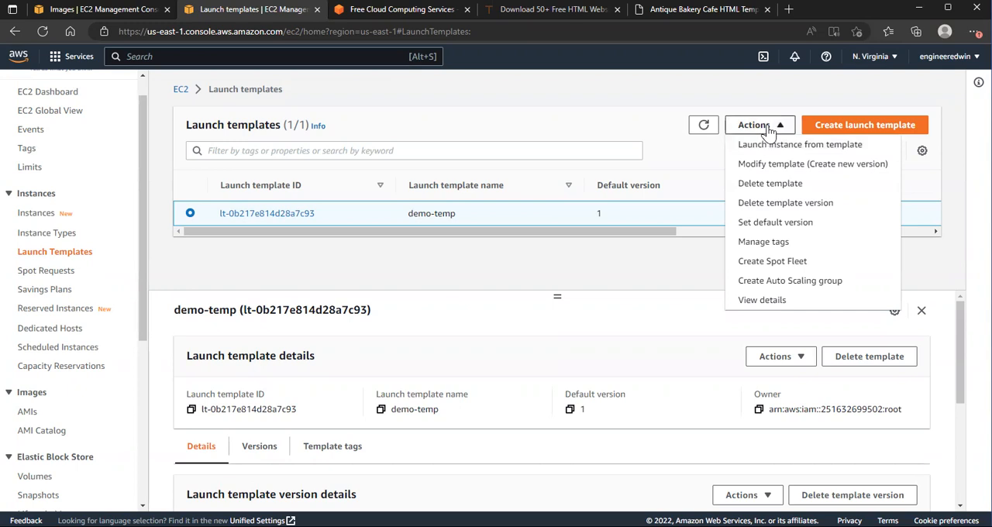
pyautogui.click(818, 153)
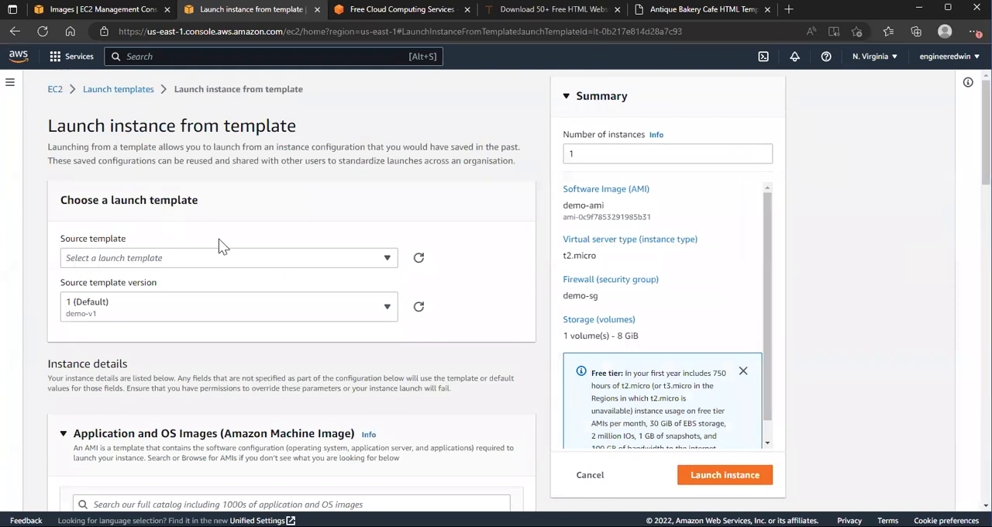
pyautogui.click(387, 260)
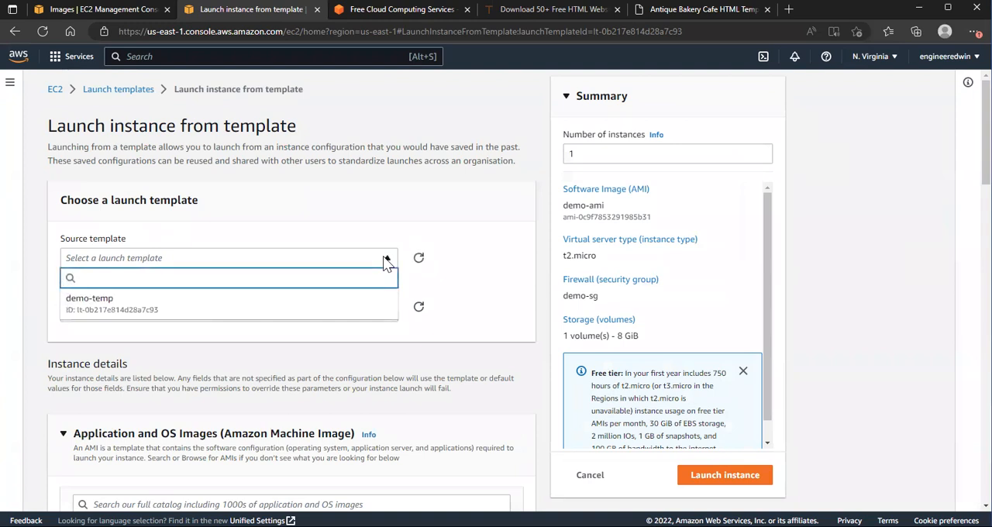
pyautogui.click(104, 308)
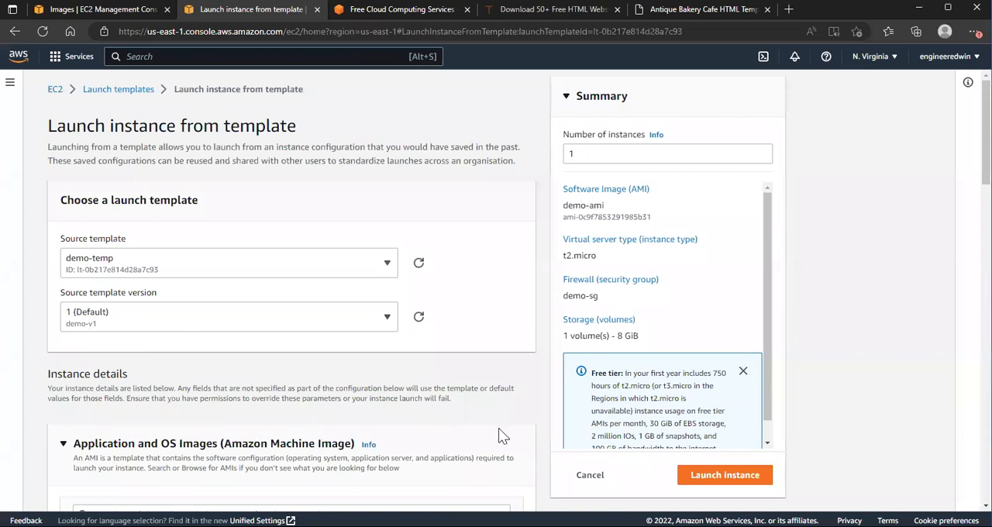
# Step: Review the number of instances and the AMI settings, viewing the owned AMIs before returning to the catalog AMI
pyautogui.click(571, 155)
pyautogui.press('BackSpace')
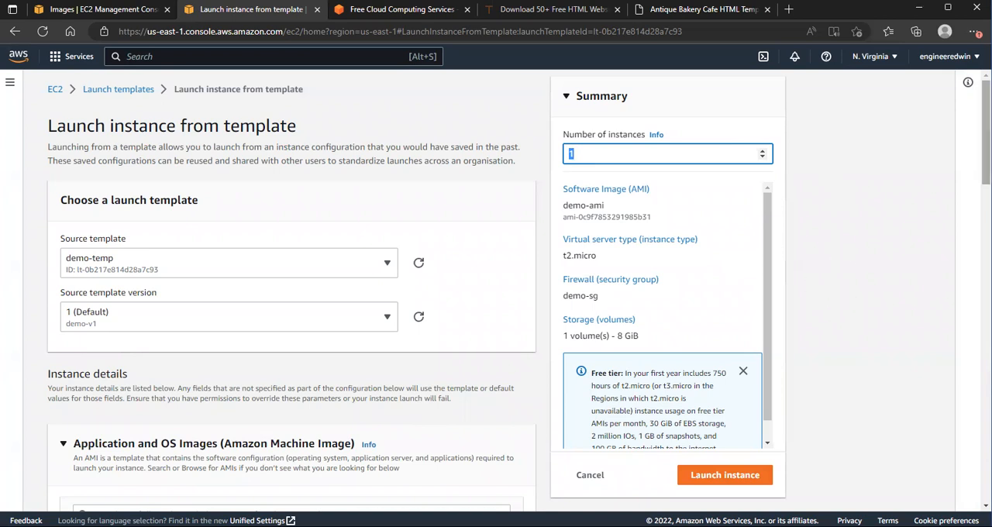
pyautogui.scroll(-3, 292, 310)
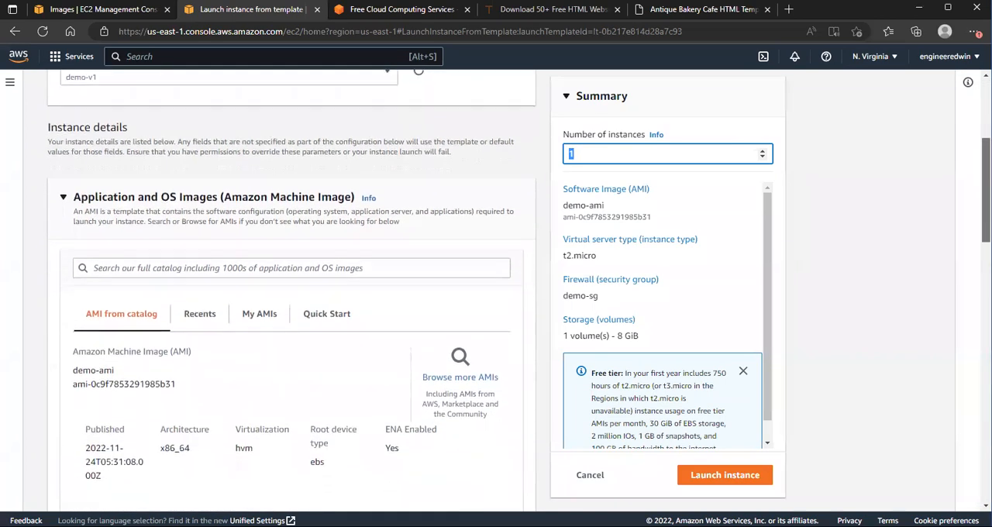
pyautogui.scroll(-1, 292, 294)
pyautogui.scroll(-2, 291, 295)
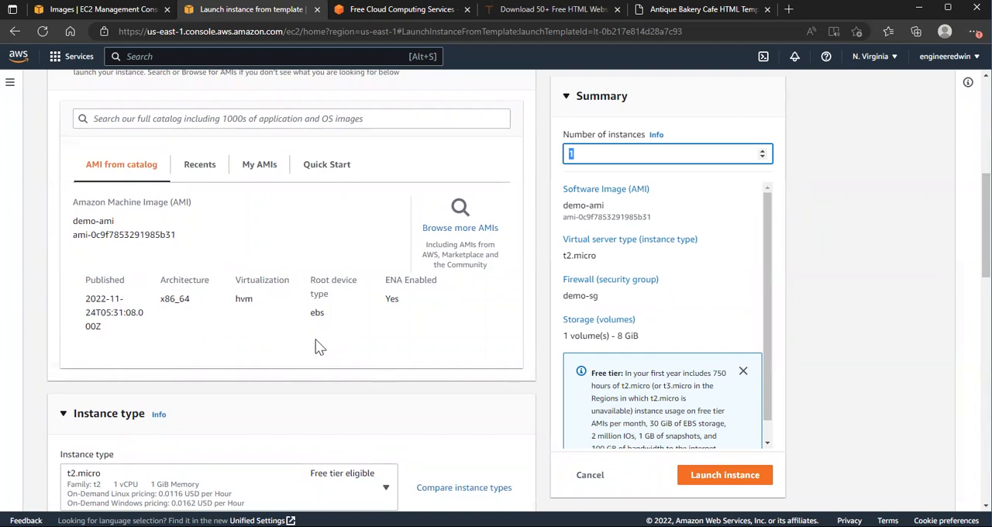
pyautogui.moveTo(74, 230); pyautogui.dragTo(178, 243)
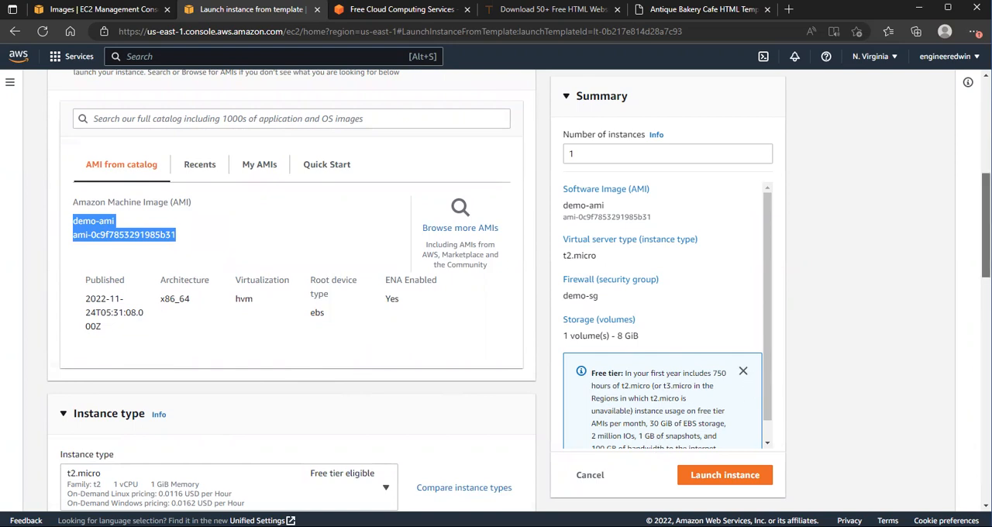
pyautogui.scroll(-3, 985, 225)
pyautogui.scroll(3, 232, 341)
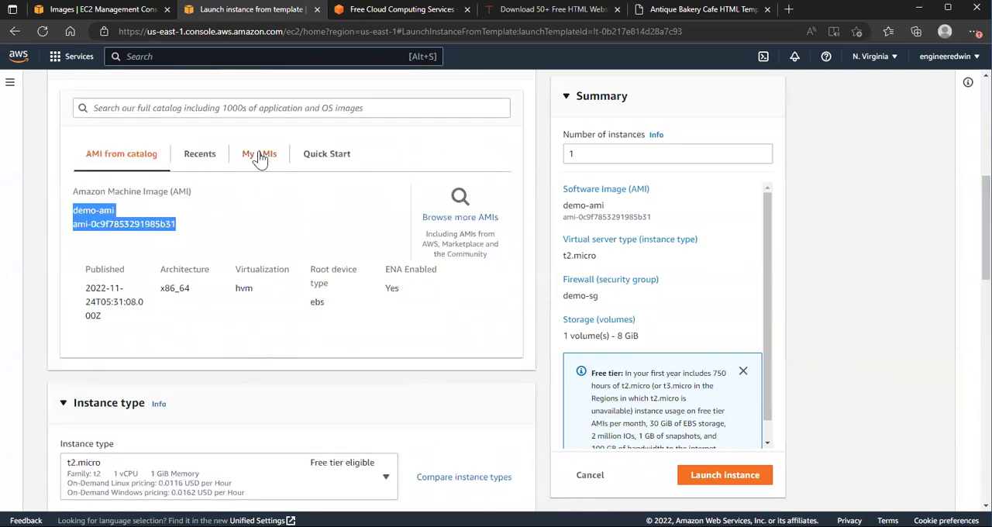
pyautogui.click(260, 155)
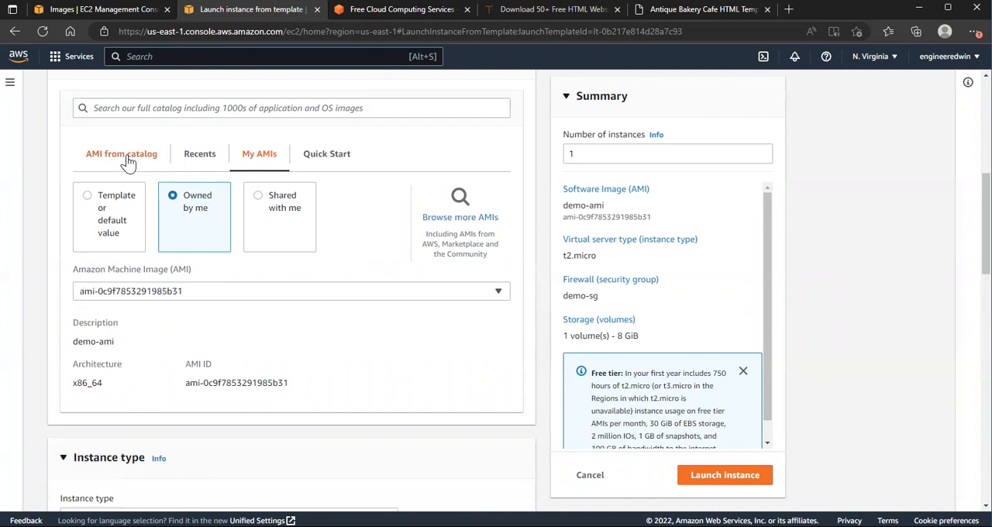
pyautogui.click(143, 192)
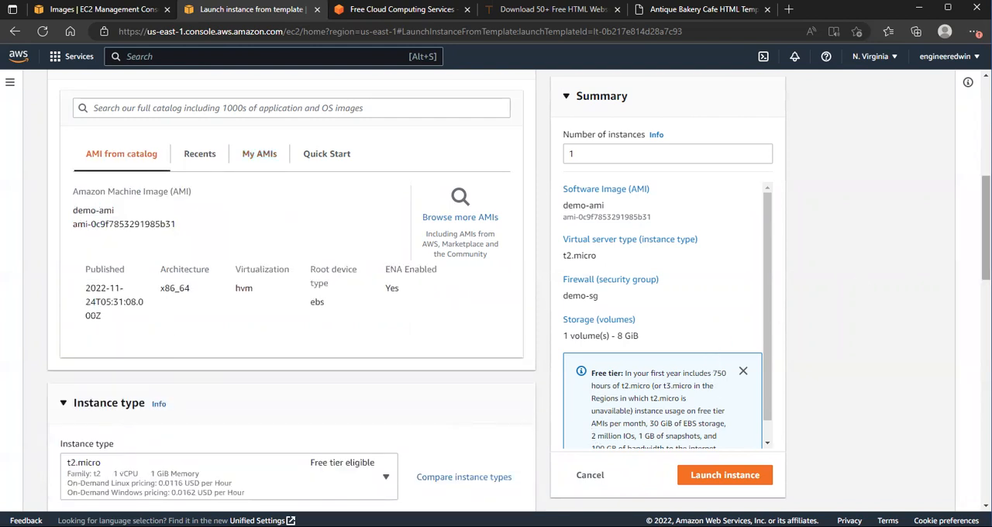
# Step: Set the value of the new instance's Name resource tag to demo-instance01
pyautogui.scroll(-3, 984, 233)
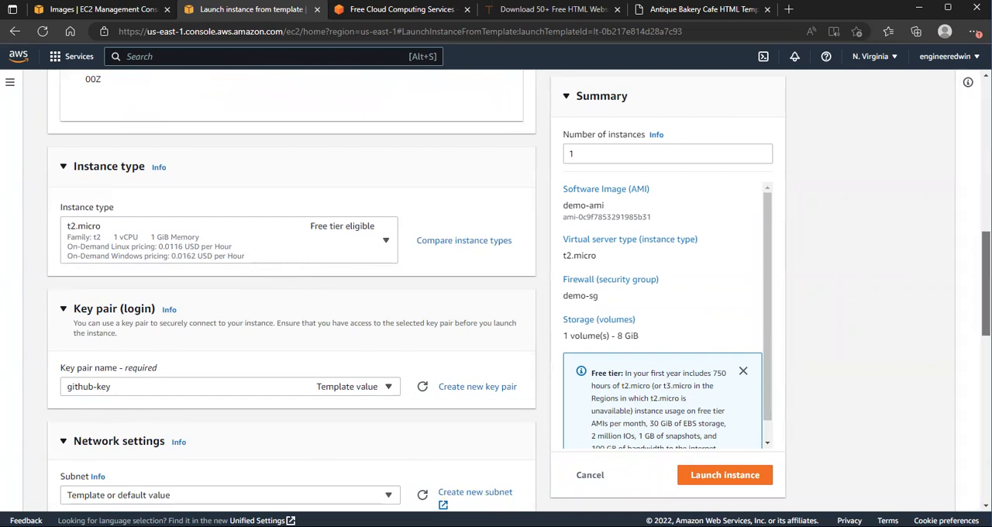
pyautogui.scroll(-3, 291, 310)
pyautogui.scroll(-1, 817, 370)
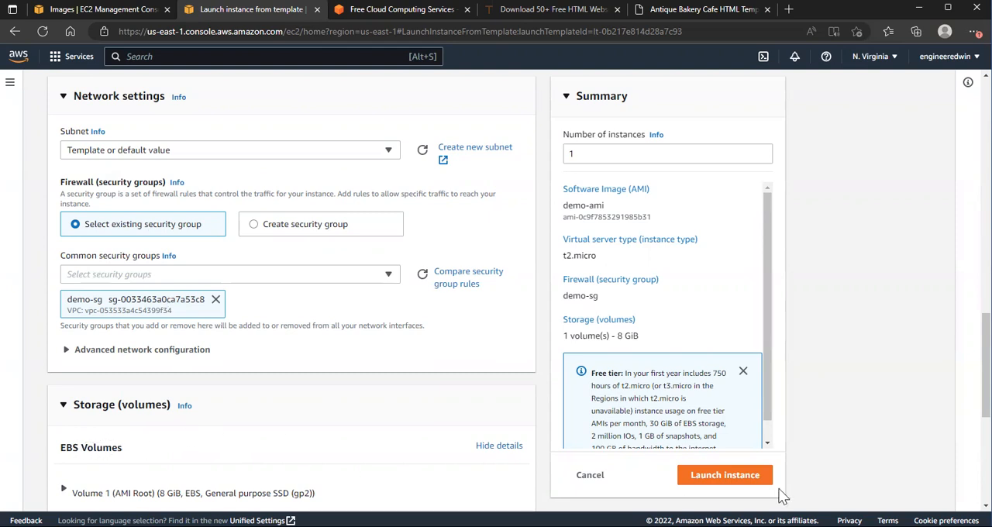
pyautogui.scroll(-4, 292, 294)
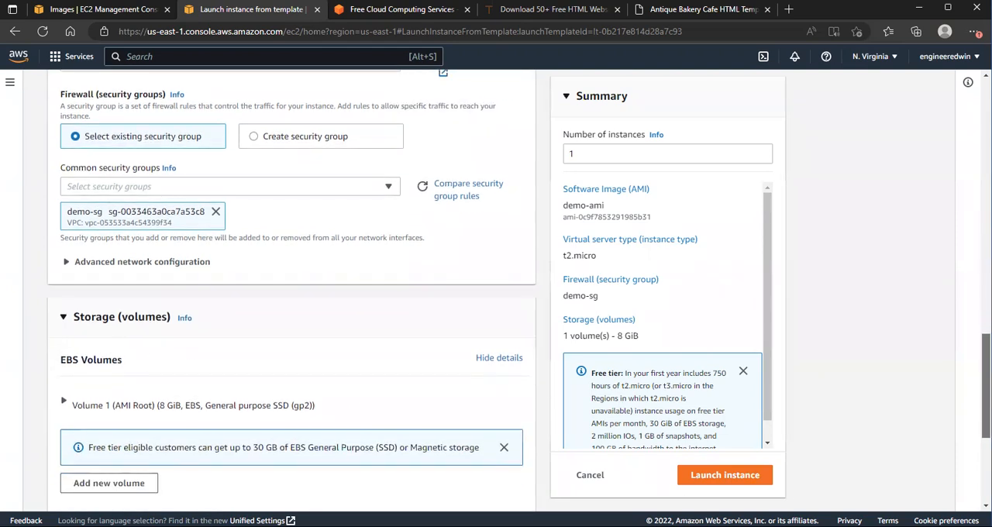
pyautogui.scroll(-1, 278, 335)
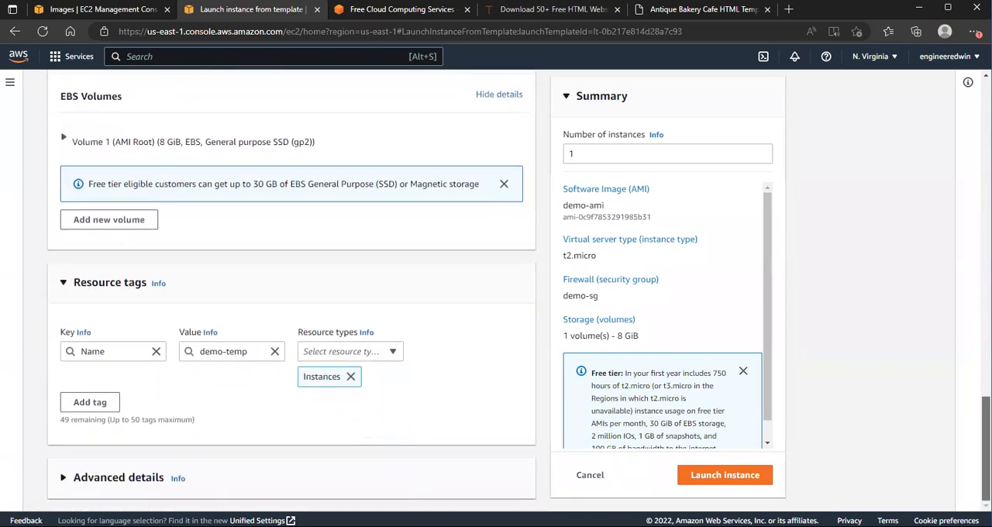
pyautogui.click(249, 351)
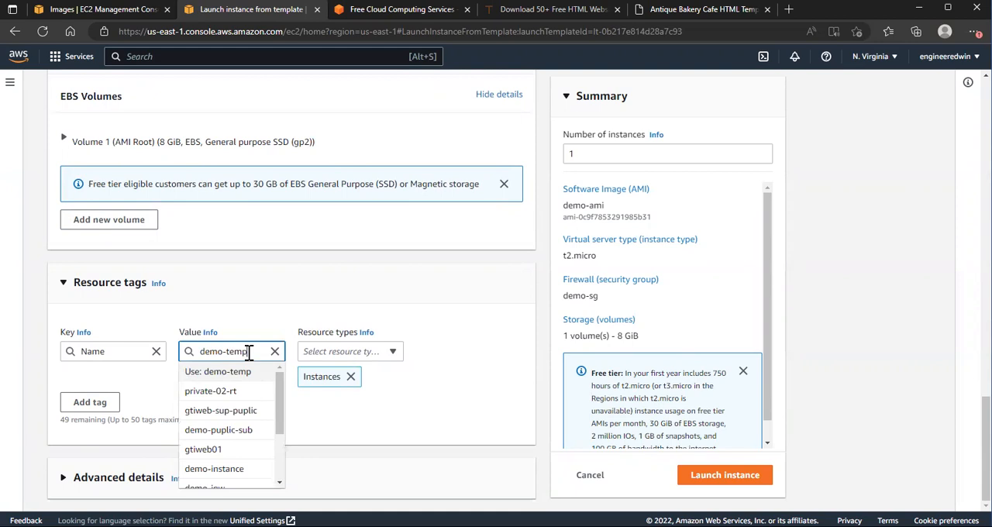
pyautogui.press('BackSpace')
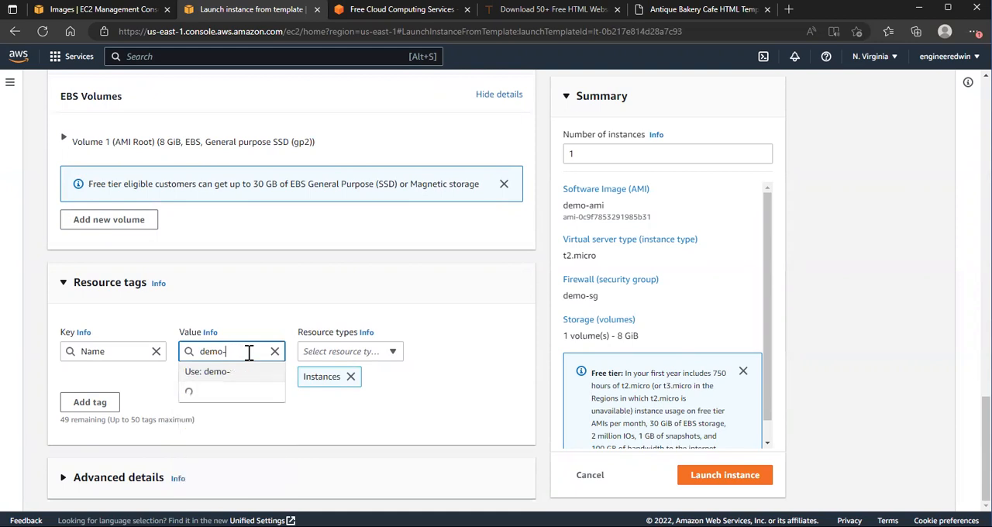
pyautogui.write('instance01')
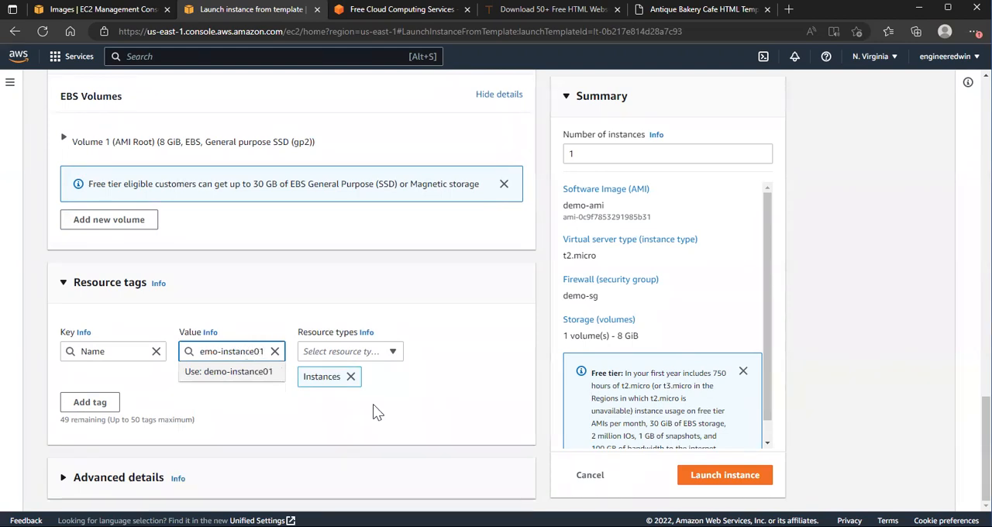
pyautogui.click(443, 401)
pyautogui.click(268, 352)
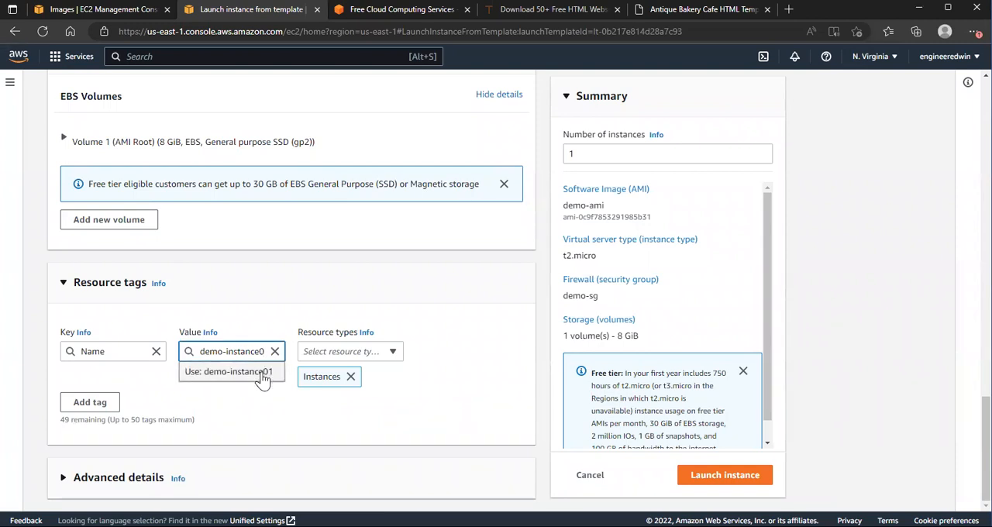
pyautogui.click(261, 373)
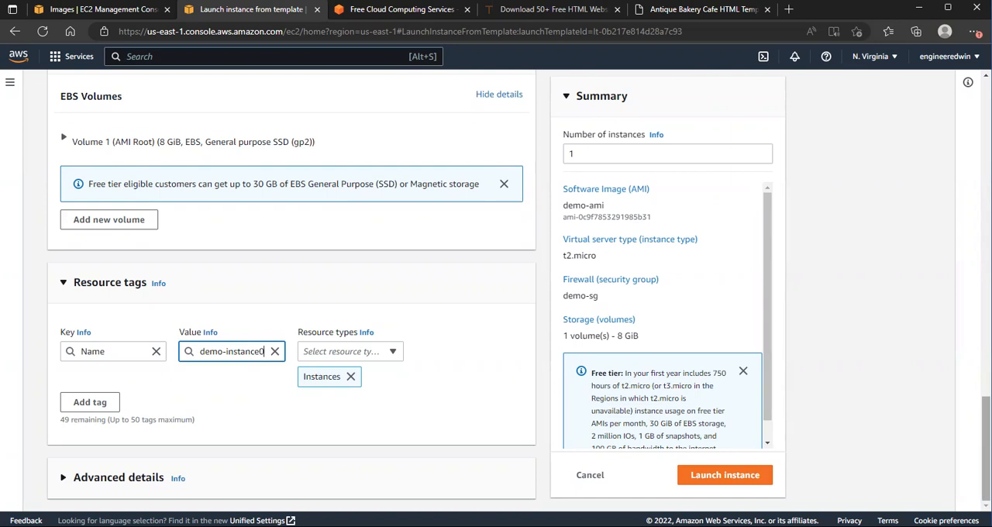
# Step: Recheck the instance's AMI, set its subnet to demo-puplic-sub, and review the remaining storage and tag settings
pyautogui.moveTo(985, 449); pyautogui.dragTo(986, 215)
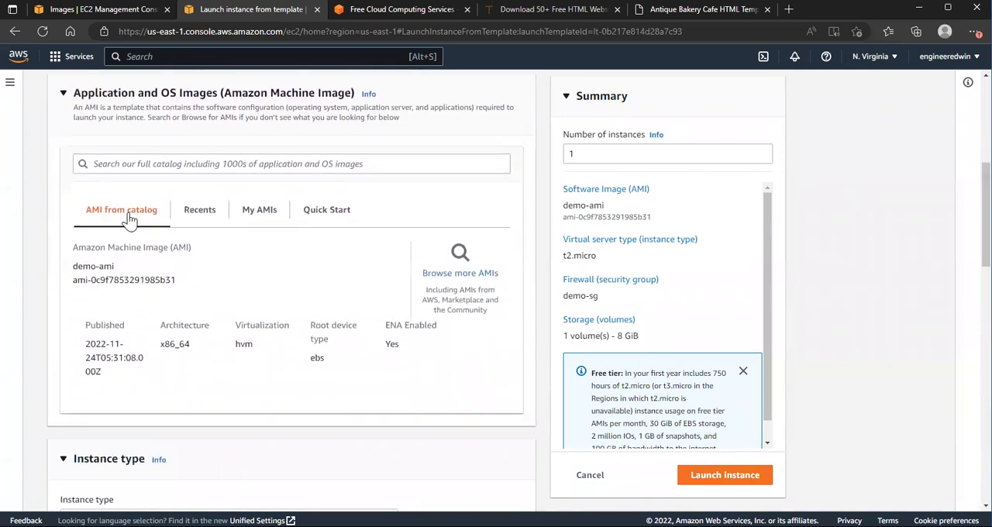
pyautogui.moveTo(72, 266); pyautogui.dragTo(116, 267)
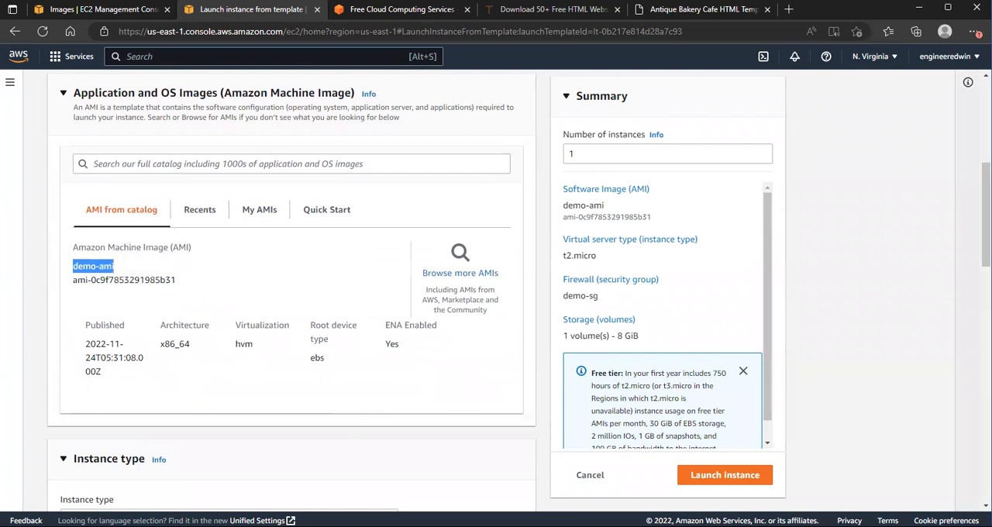
pyautogui.moveTo(986, 216); pyautogui.dragTo(986, 293)
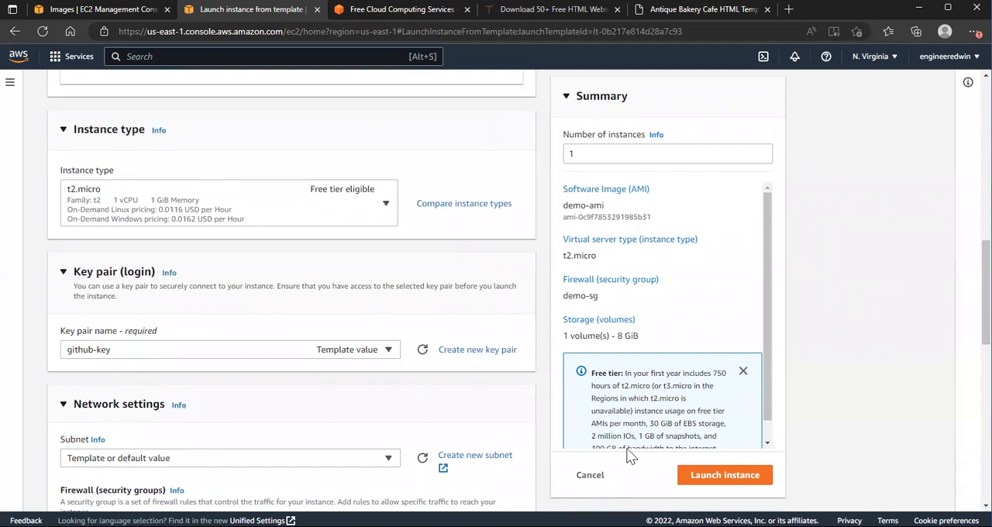
pyautogui.moveTo(986, 329); pyautogui.dragTo(985, 395)
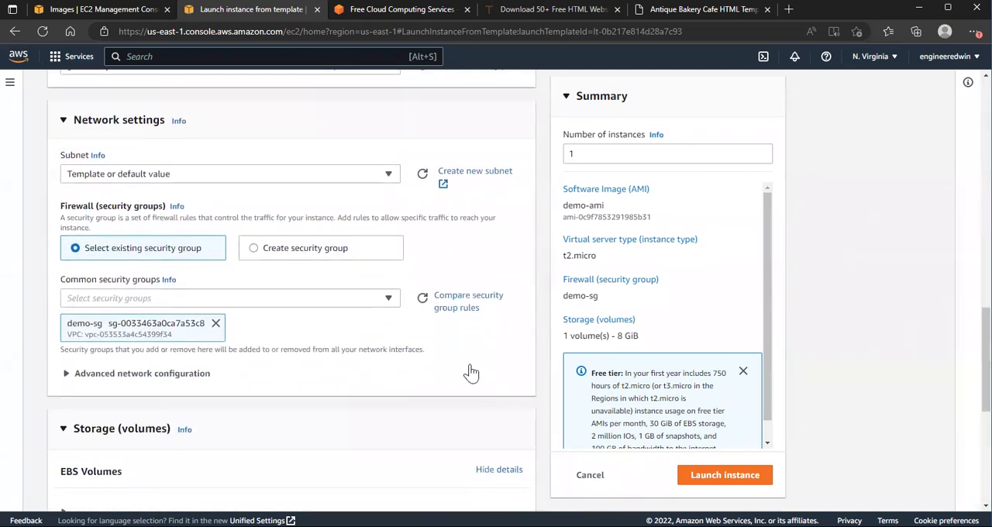
pyautogui.click(391, 178)
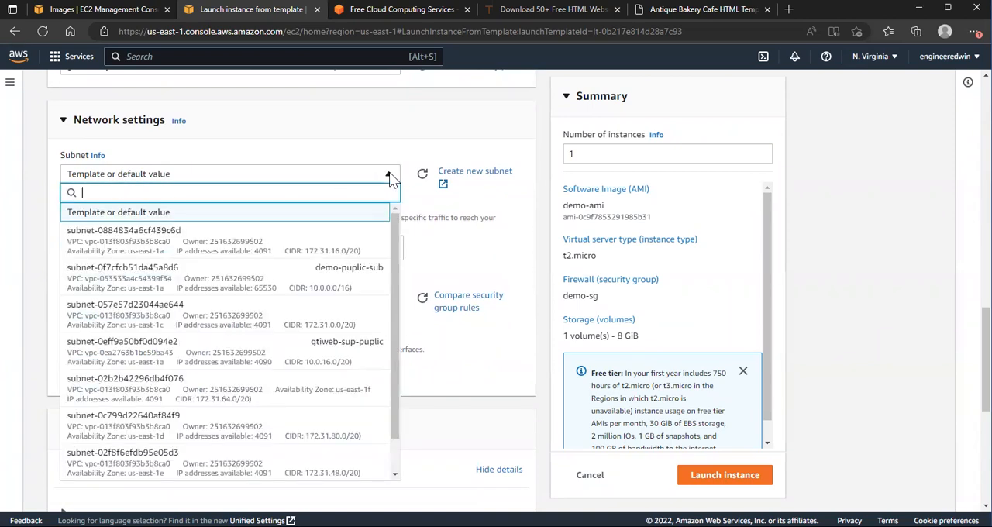
pyautogui.click(337, 285)
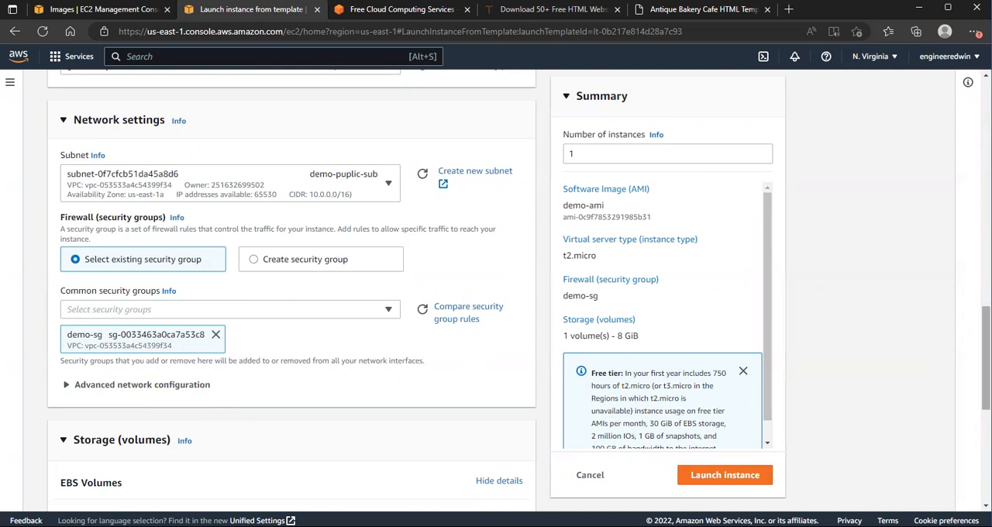
pyautogui.scroll(-4, 984, 358)
pyautogui.scroll(-1, 984, 358)
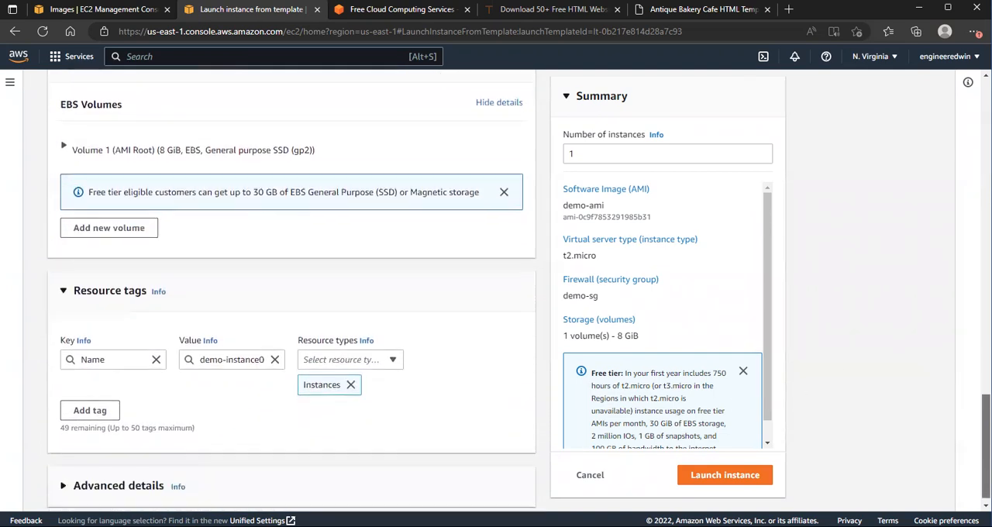
# Step: Launch the configured instance, then open the EC2 list of running instances
pyautogui.click(739, 480)
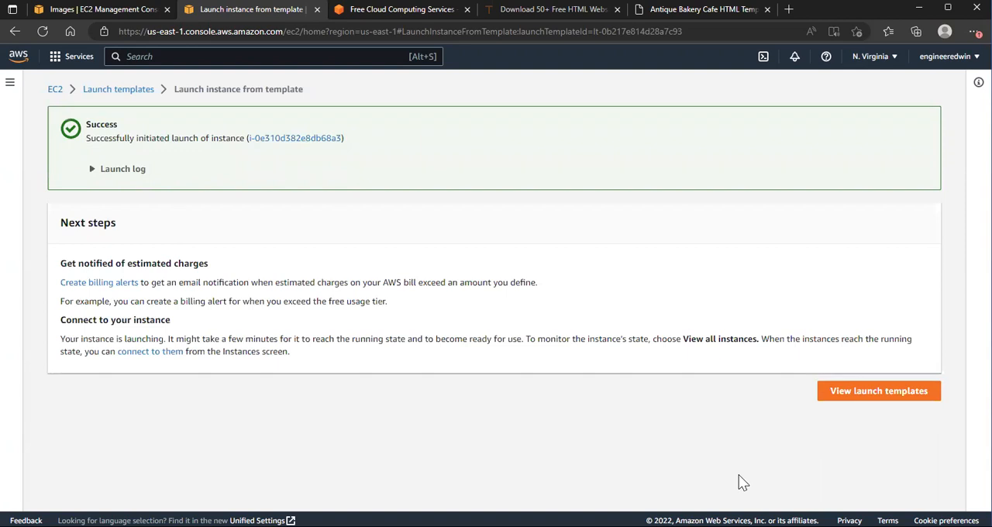
pyautogui.click(888, 394)
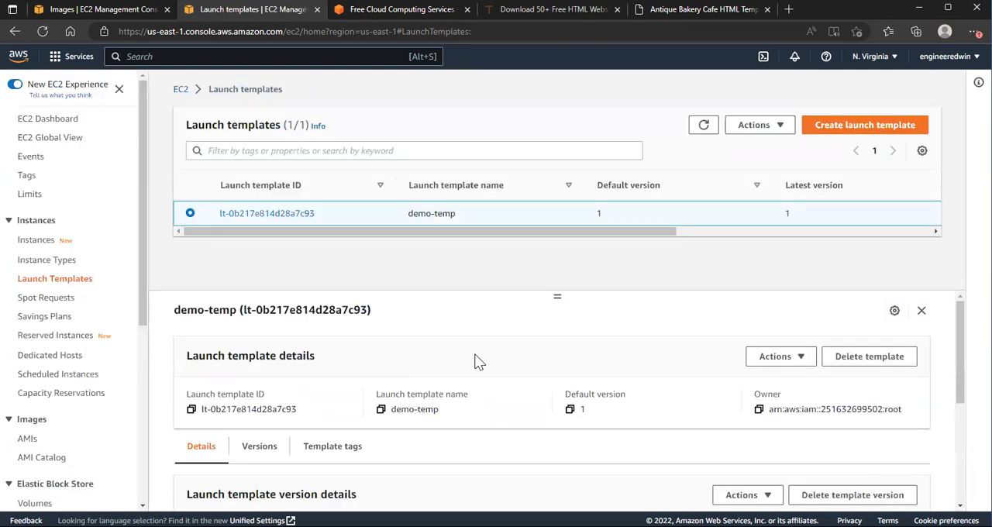
pyautogui.click(51, 126)
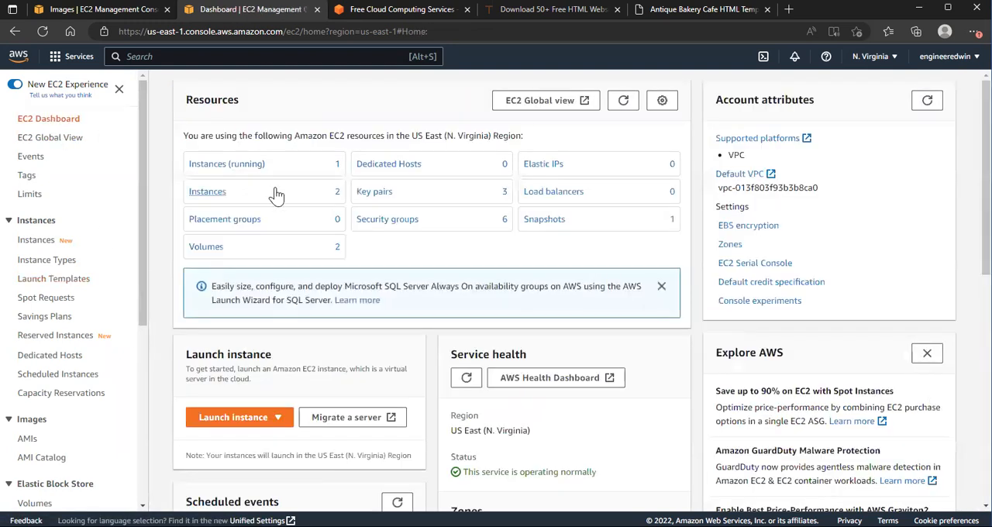
pyautogui.click(234, 167)
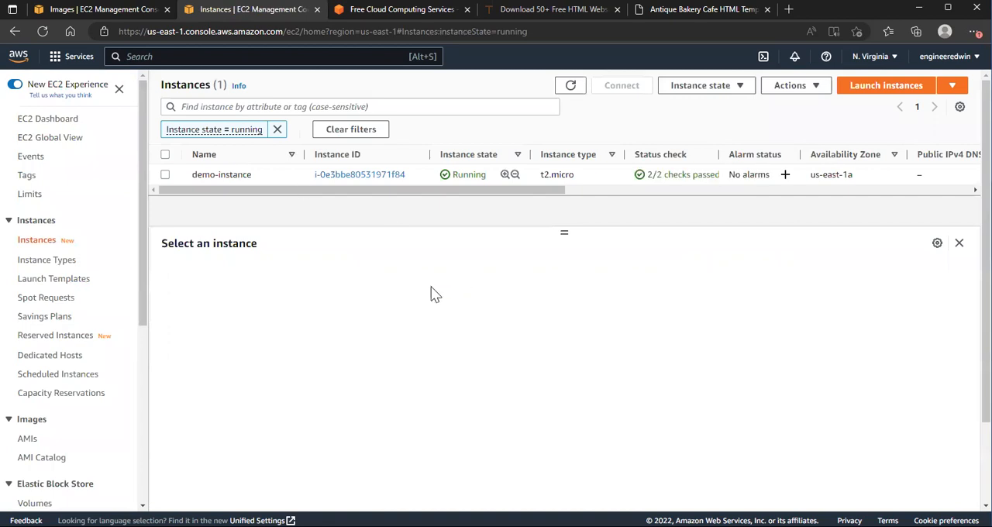
# Step: Refresh the running instances list repeatedly until demo-instance01 is listed
pyautogui.click(571, 87)
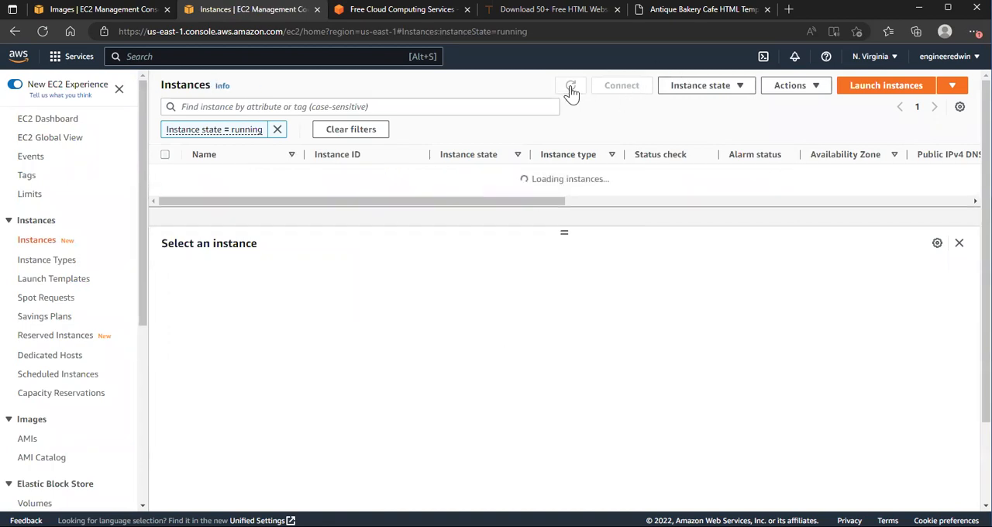
pyautogui.click(570, 86)
pyautogui.click(570, 87)
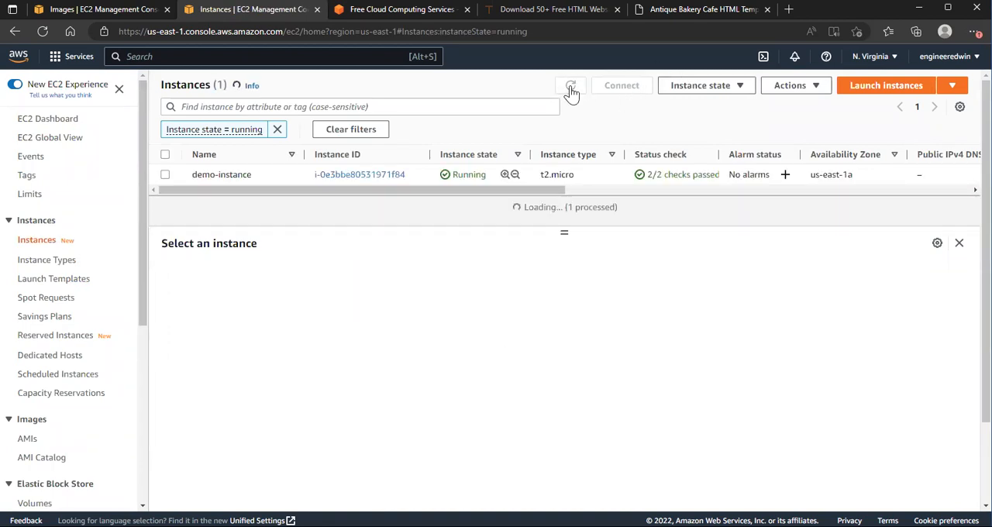
pyautogui.click(570, 87)
pyautogui.click(570, 87)
pyautogui.click(571, 87)
pyautogui.click(571, 87)
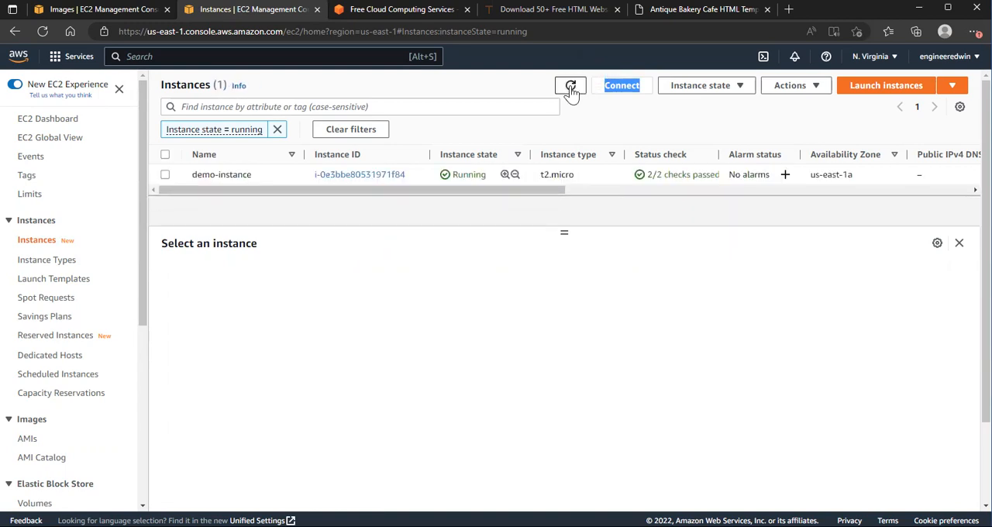
pyautogui.click(571, 87)
pyautogui.click(571, 87)
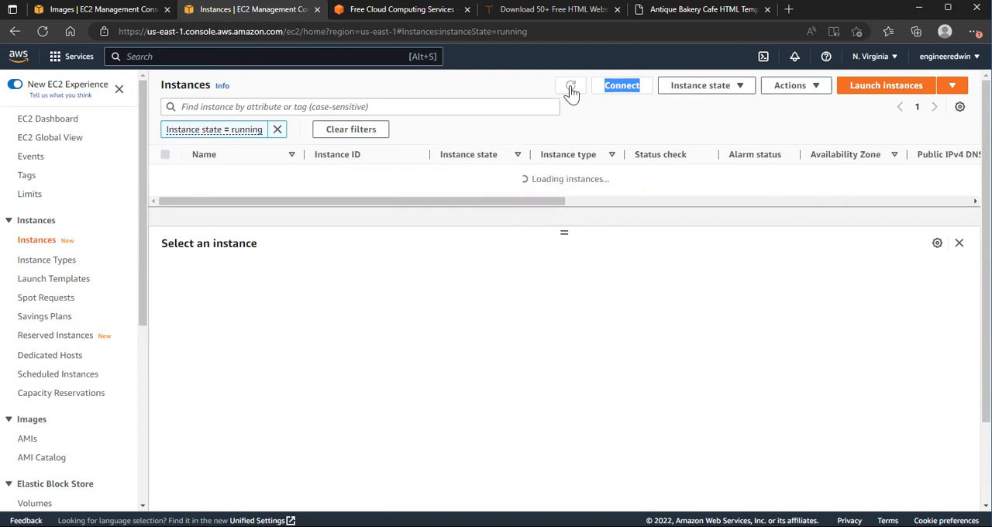
pyautogui.click(571, 87)
pyautogui.click(570, 87)
pyautogui.click(570, 87)
pyautogui.click(570, 87)
pyautogui.click(571, 87)
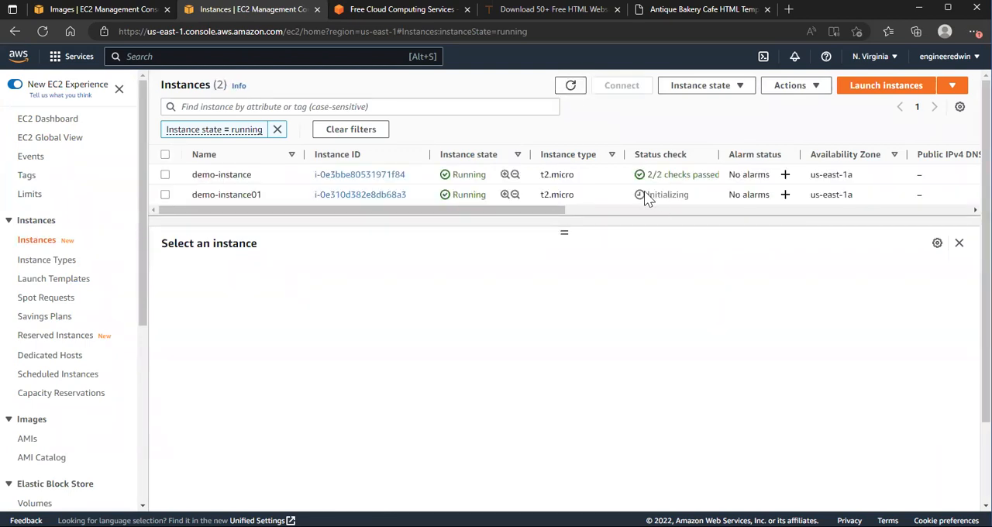
# Step: View the details of demo-instance01 and refresh the instances list several times to recheck its status check
pyautogui.click(279, 195)
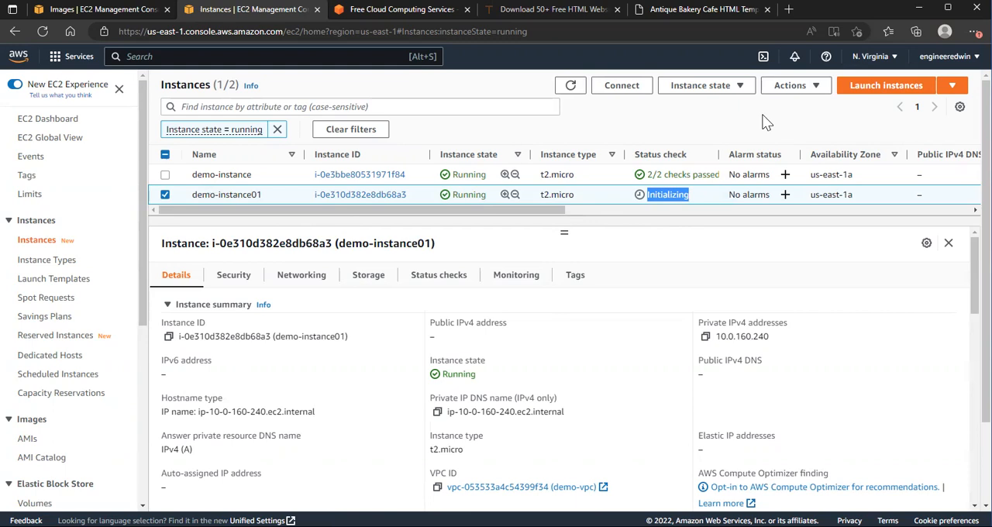
pyautogui.click(570, 86)
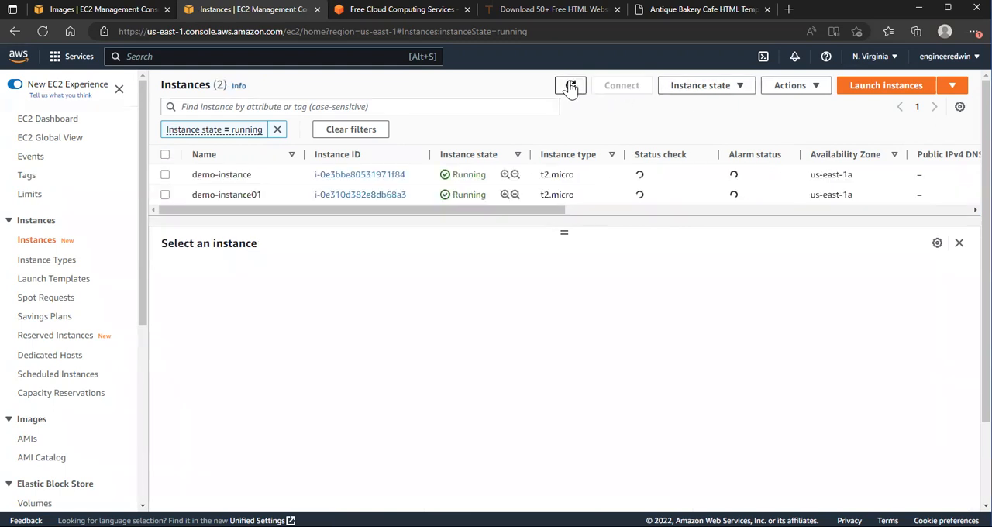
pyautogui.click(570, 85)
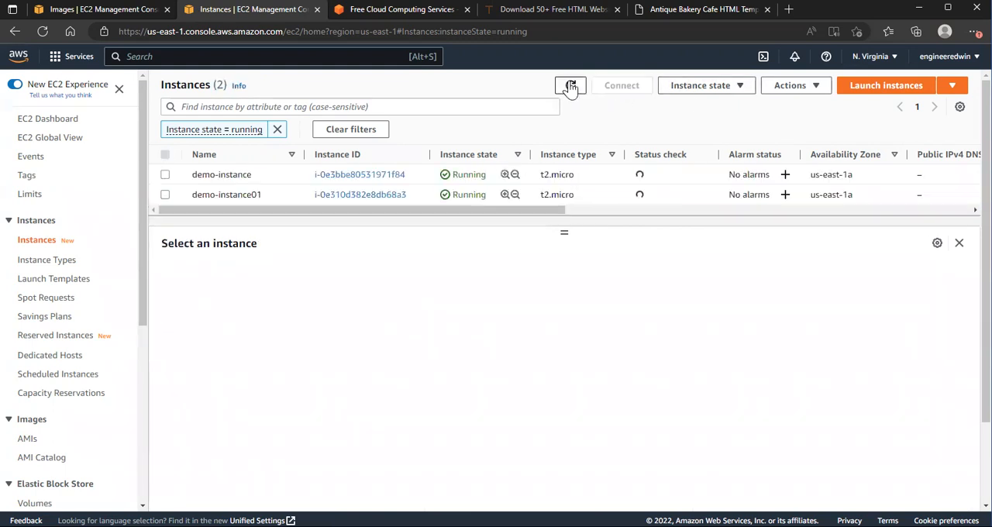
pyautogui.click(571, 85)
pyautogui.click(570, 85)
pyautogui.click(570, 85)
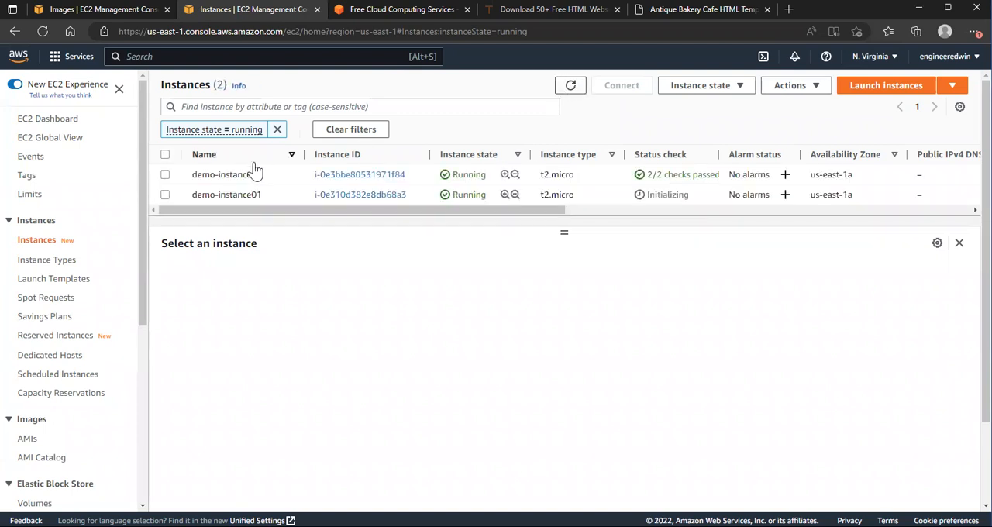
# Step: View the details of demo-instance01 and demo-instance in turn, look over the load balancing options, and clear the instance selection
pyautogui.click(164, 195)
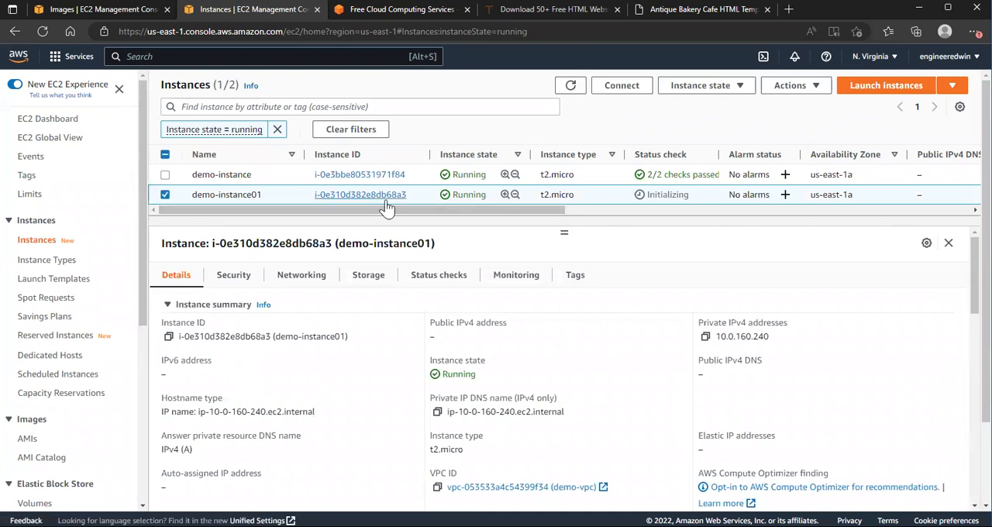
pyautogui.click(165, 175)
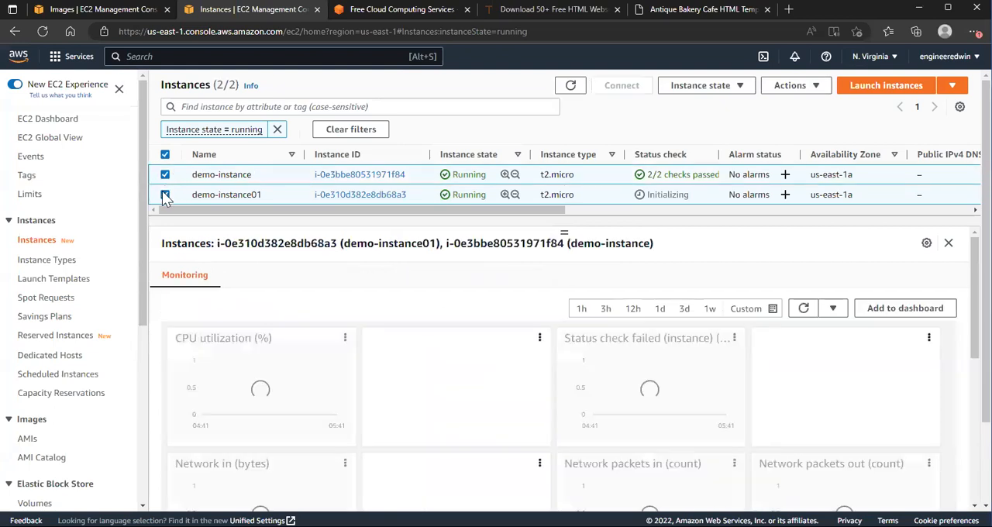
pyautogui.click(165, 194)
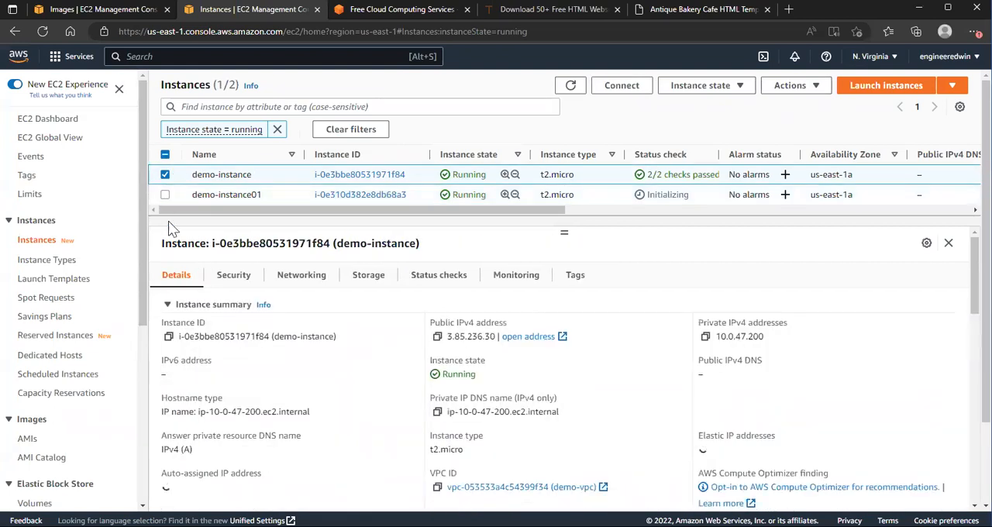
pyautogui.scroll(-2, 145, 355)
pyautogui.moveTo(146, 355); pyautogui.dragTo(142, 501)
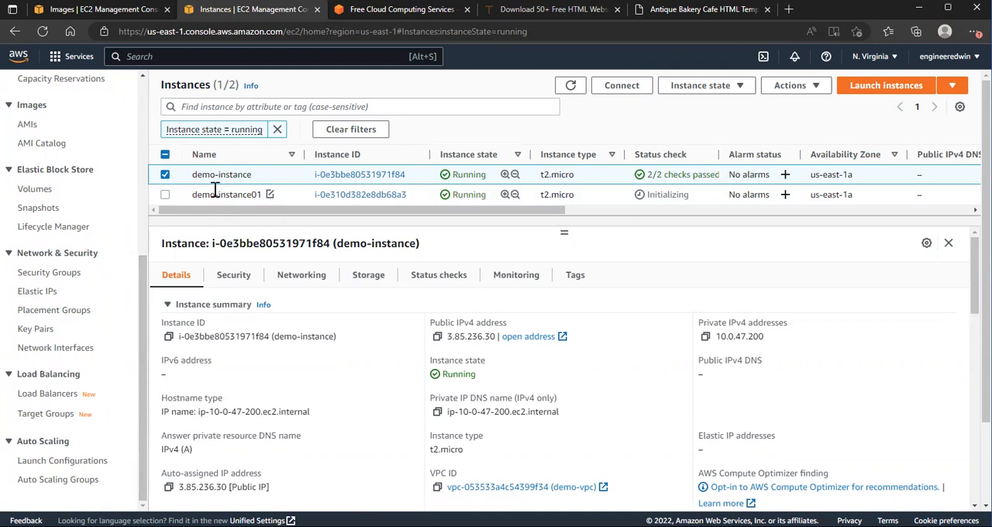
pyautogui.click(164, 196)
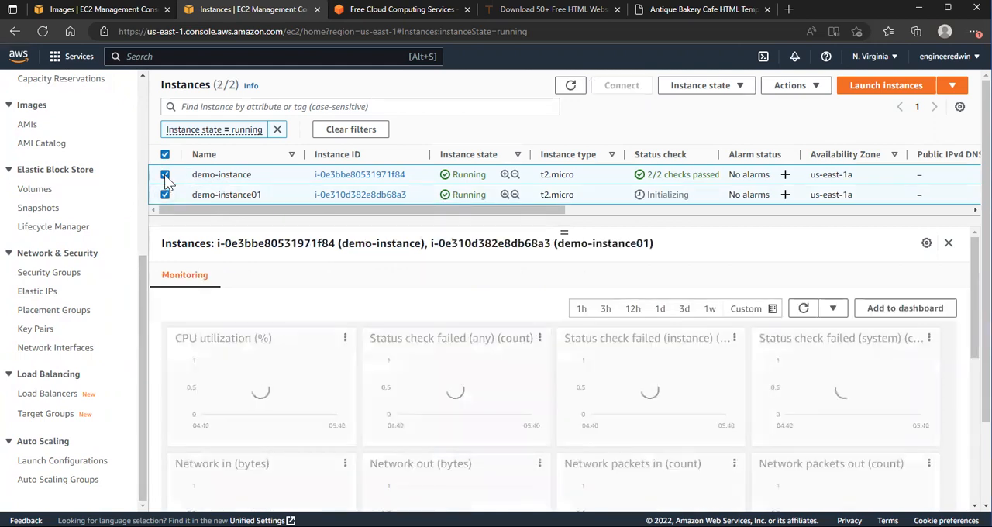
pyautogui.click(165, 174)
pyautogui.click(165, 195)
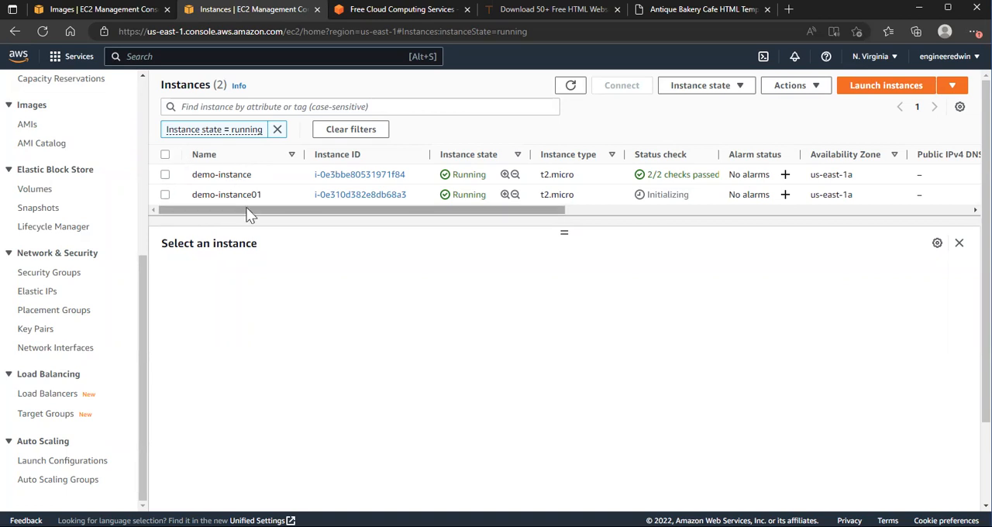
pyautogui.click(43, 374)
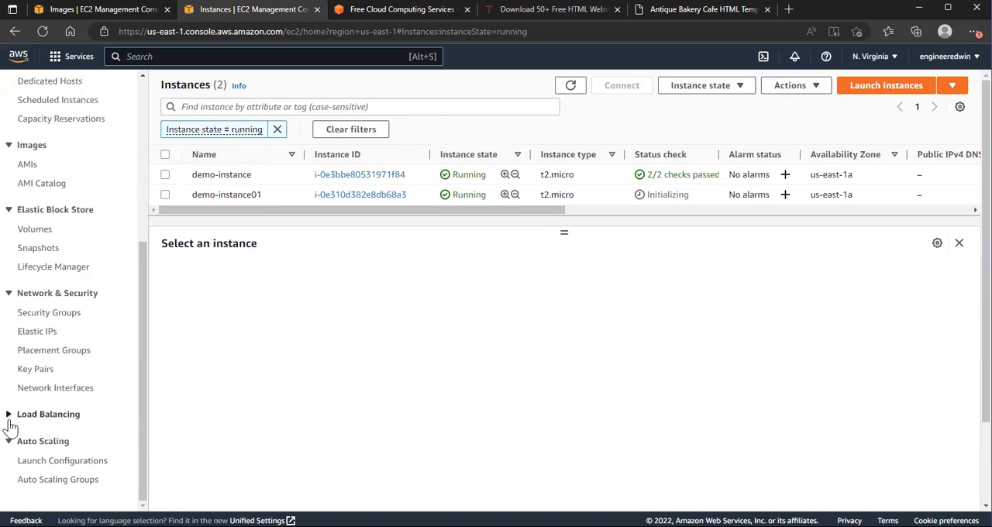
pyautogui.click(10, 418)
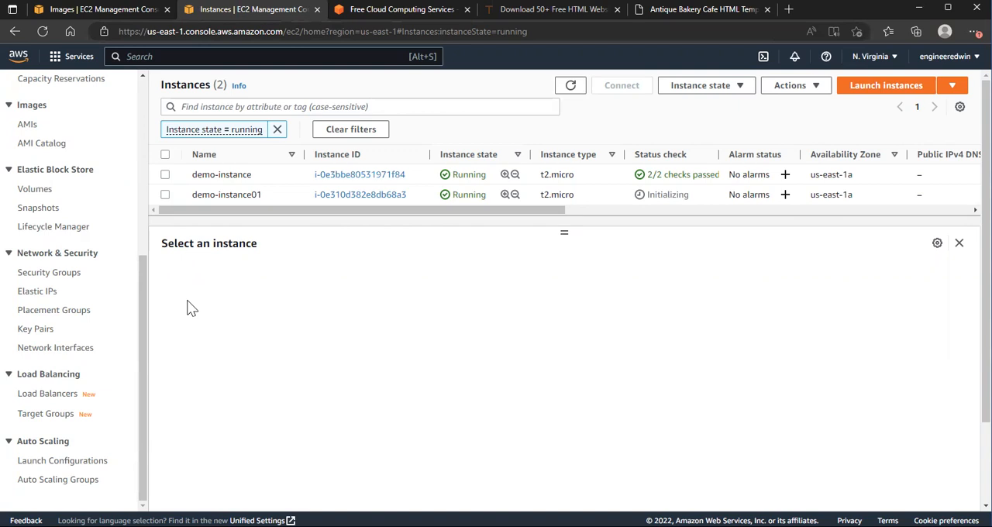
# Step: Select both demo-instance and demo-instance01 in the running instances list
pyautogui.click(165, 174)
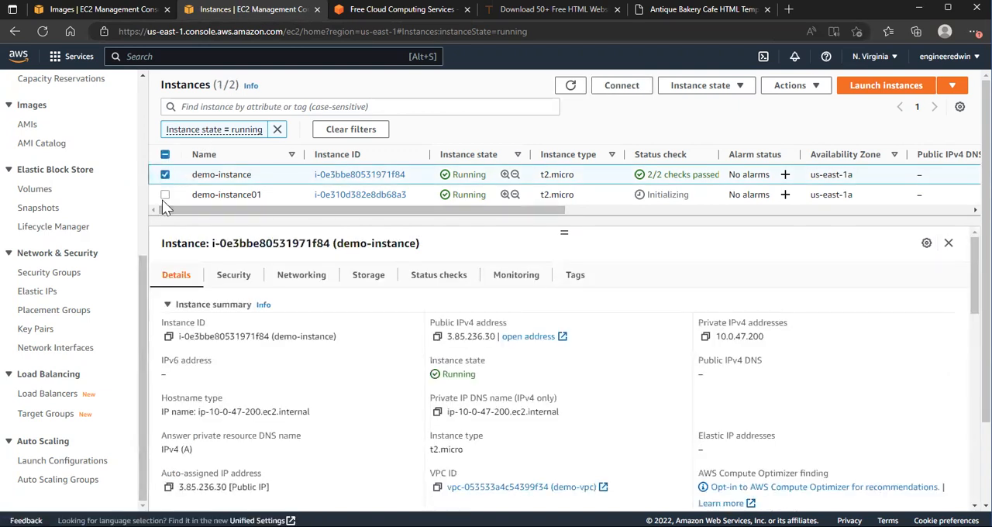
pyautogui.click(164, 195)
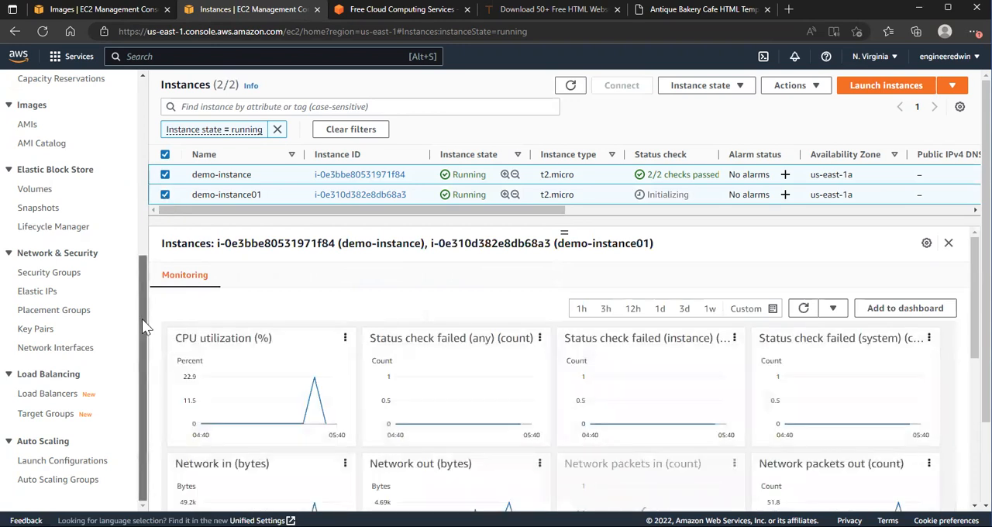